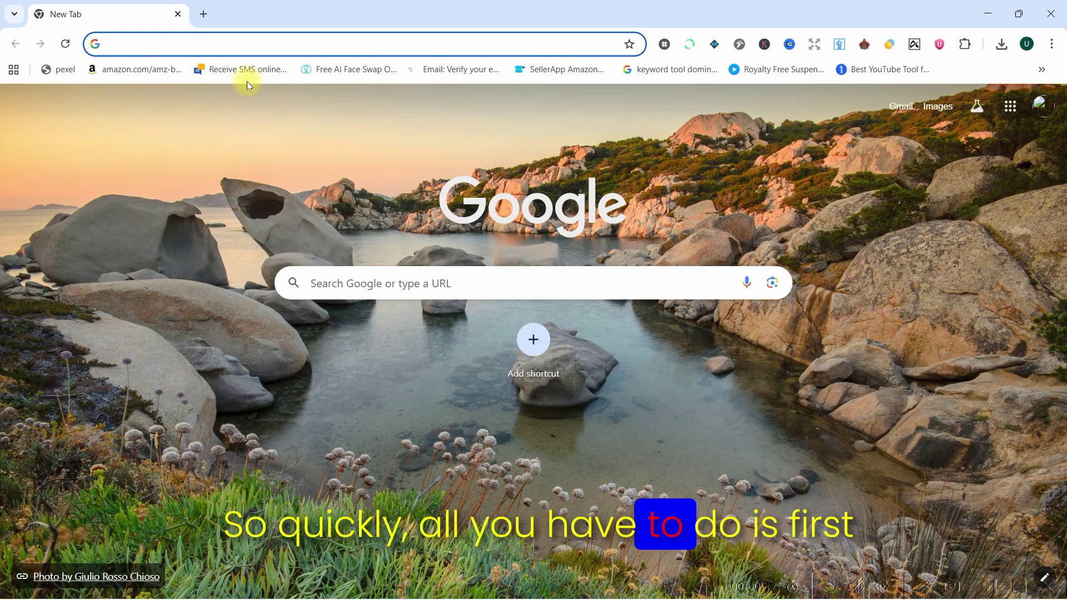
Search Google for 'ai ustad' and reconnect Wi-Fi so the results load
{"action": "left_click", "coordinate": [341, 42]}
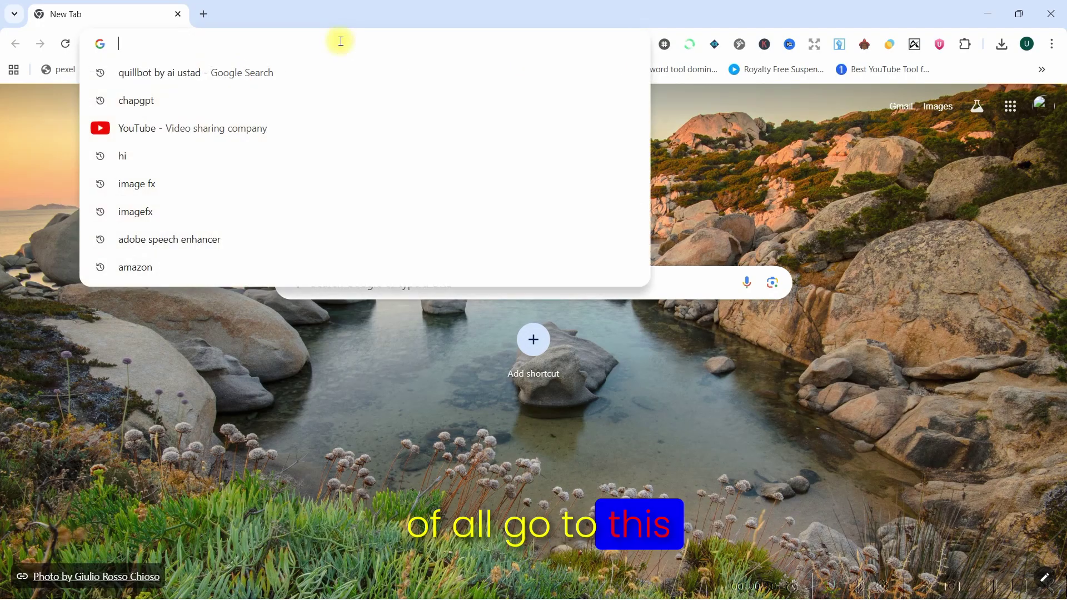
{"action": "type", "text": "ai ustad"}
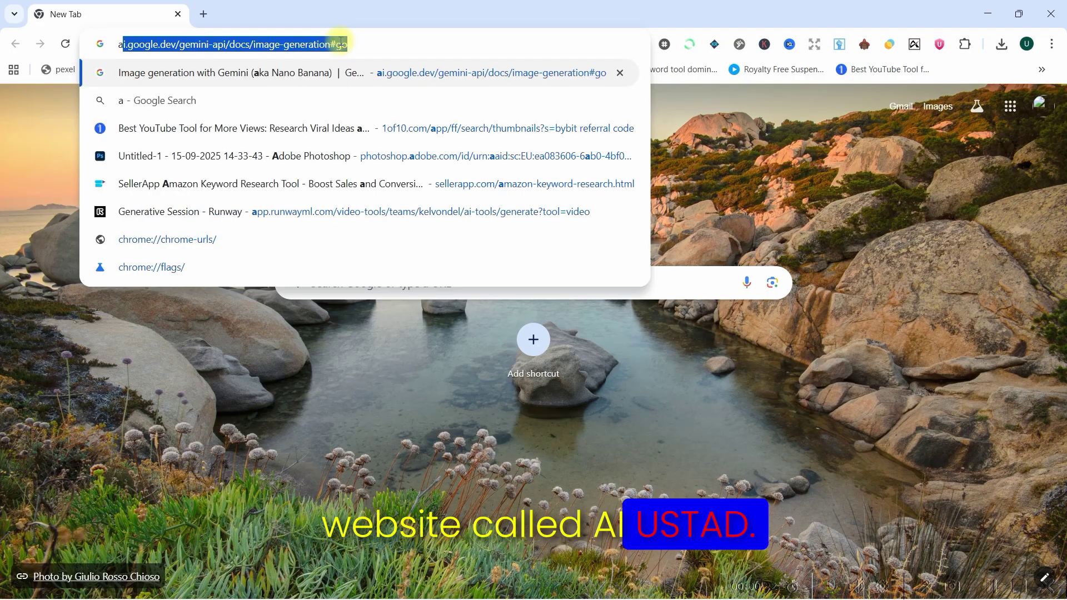
{"action": "key", "text": "Return"}
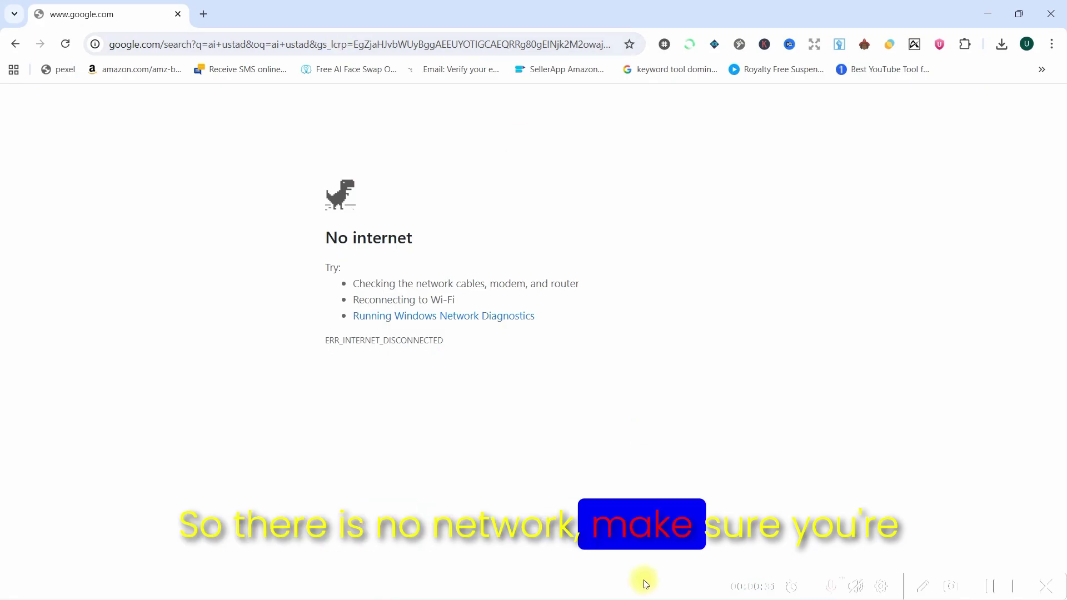
{"action": "key", "text": "super"}
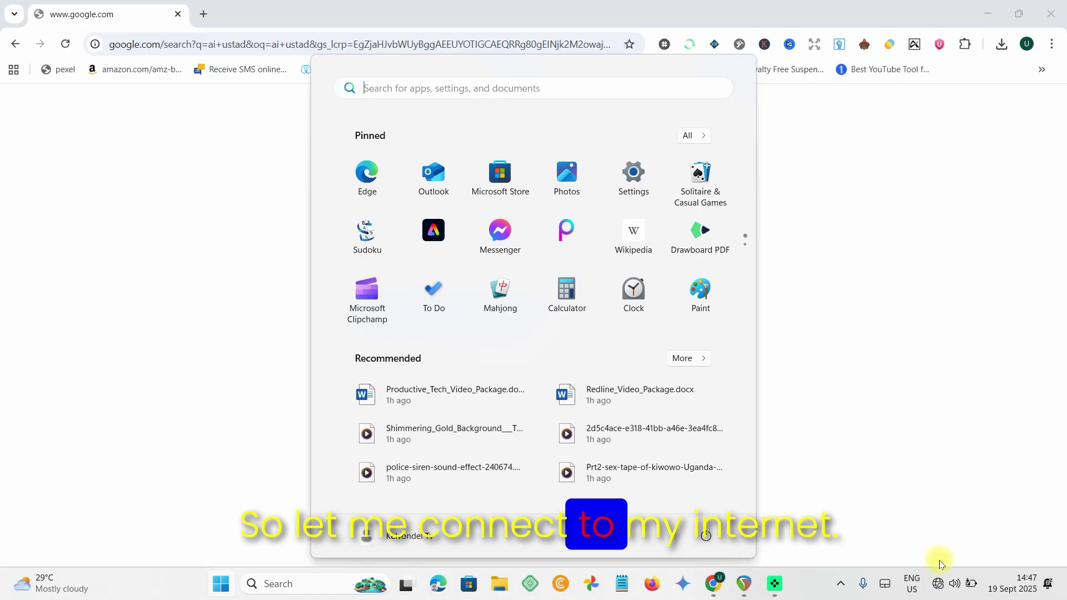
{"action": "left_click", "coordinate": [939, 583]}
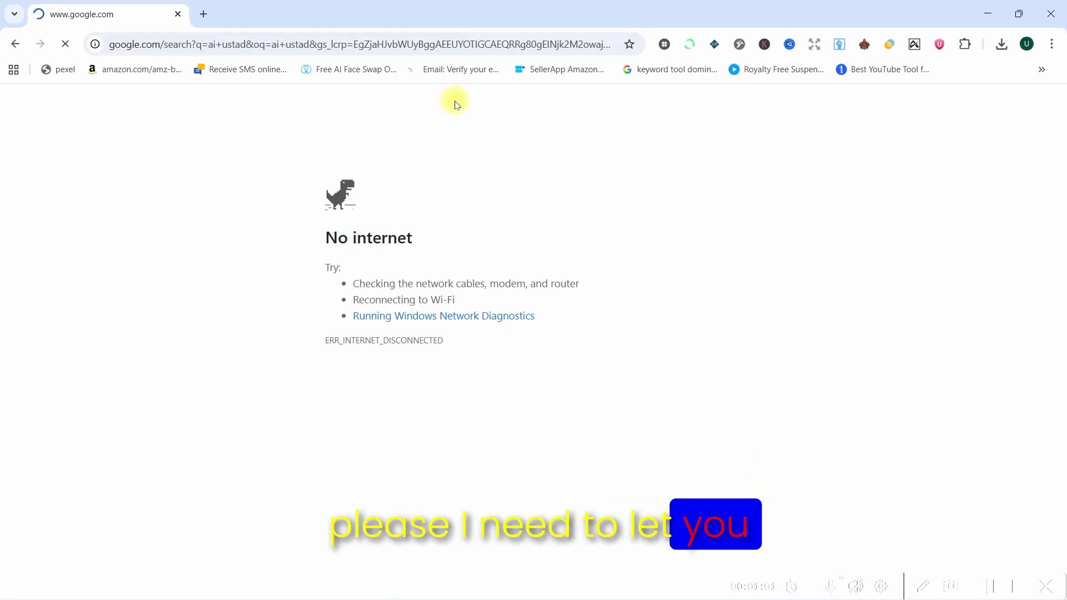
Open QuillBot in a new tab and close its account menu
{"action": "left_click", "coordinate": [204, 14]}
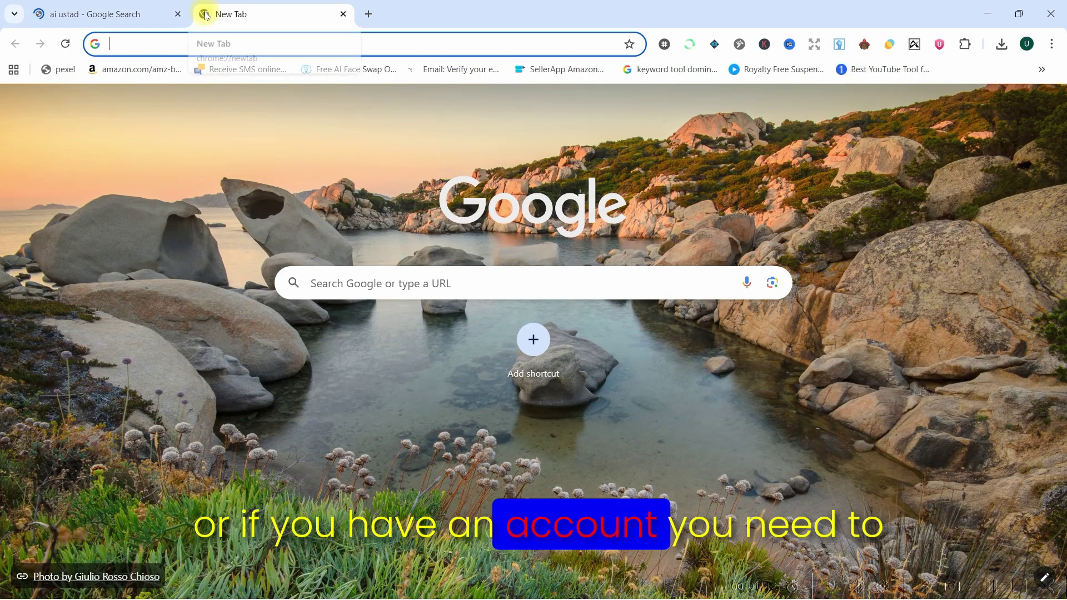
{"action": "left_click", "coordinate": [189, 44]}
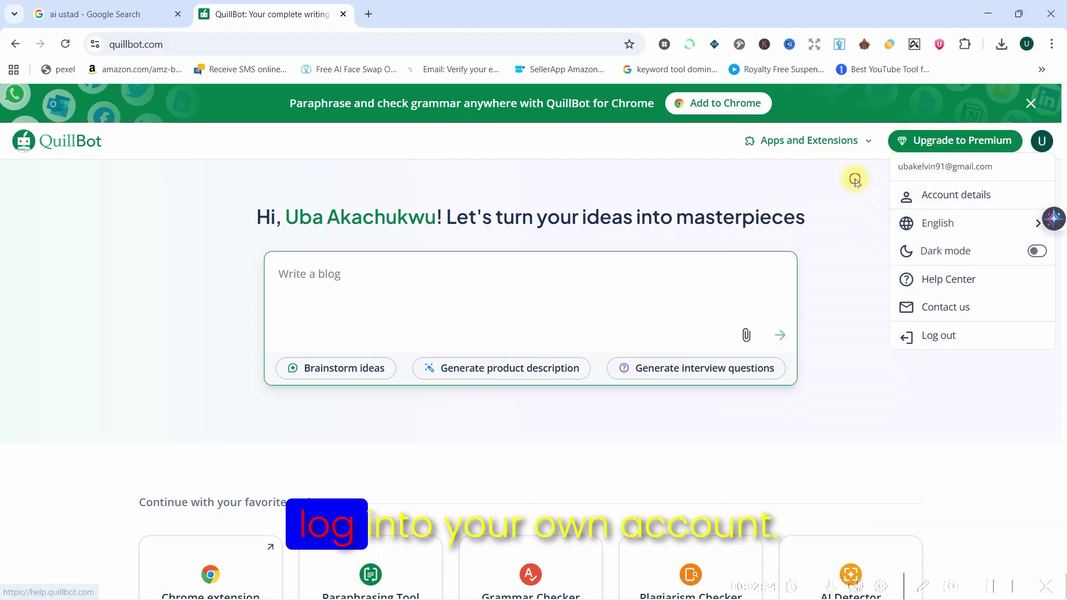
{"action": "left_click", "coordinate": [853, 179]}
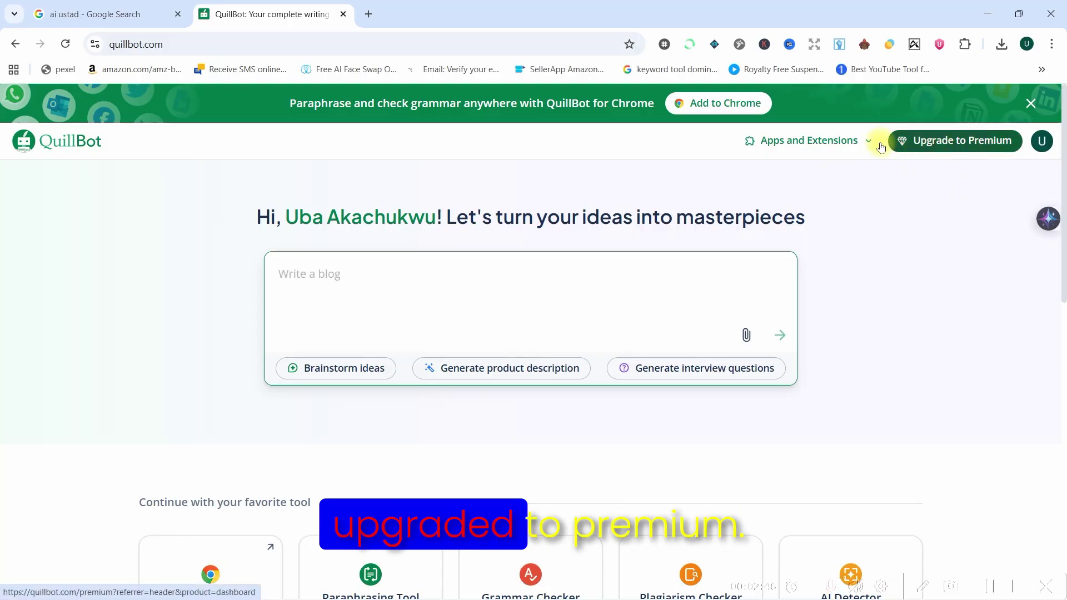
{"action": "scroll", "coordinate": [767, 377], "scroll_direction": "down", "scroll_amount": 3}
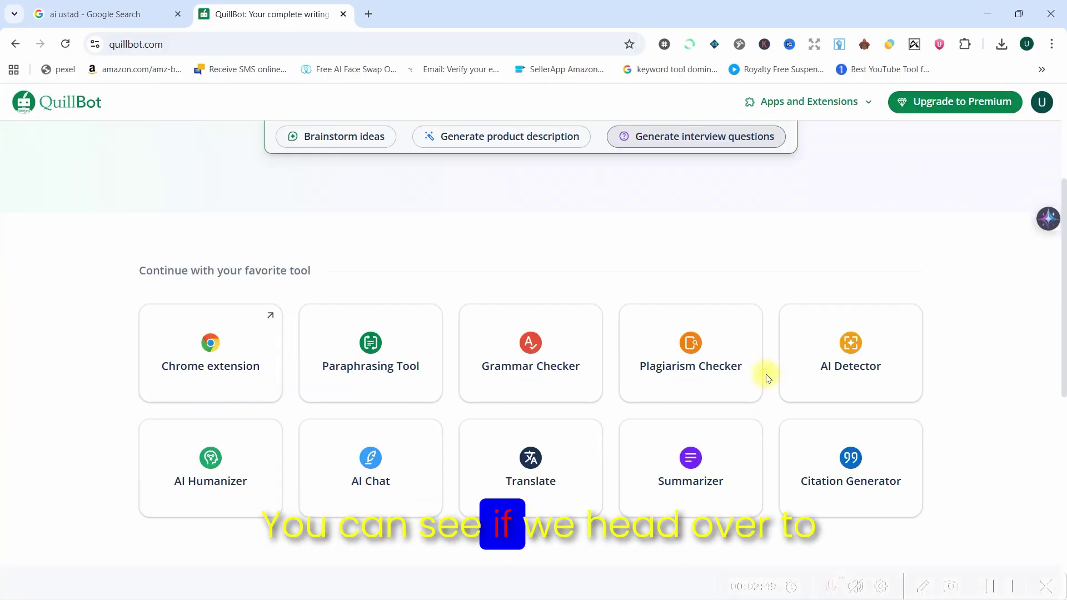
Open the Paraphrasing Tool, dismiss the Premium offer, and go back to the ai ustad results
{"action": "left_click", "coordinate": [405, 351]}
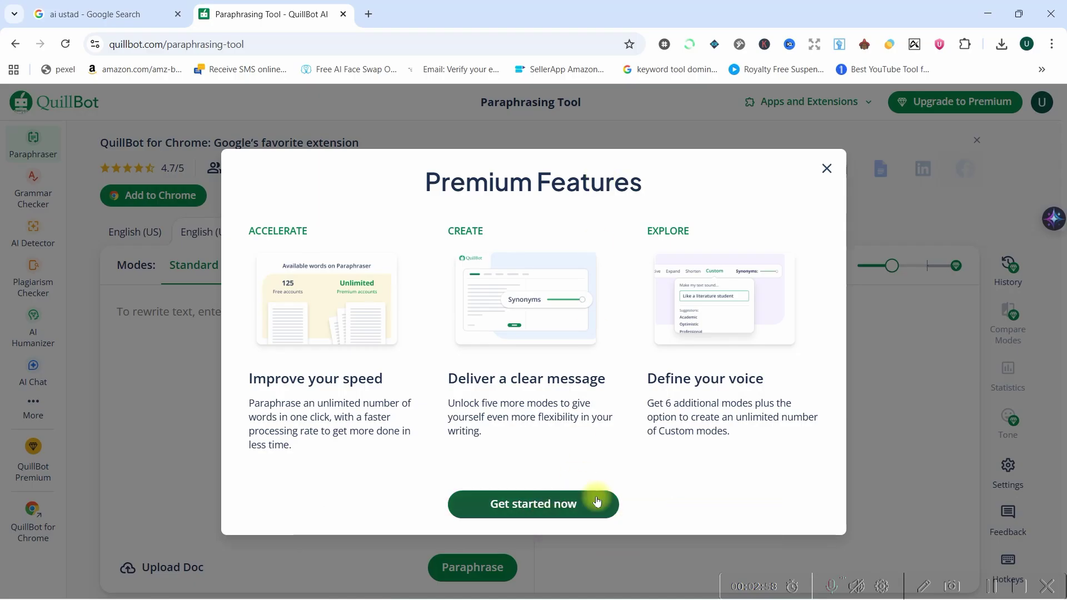
{"action": "left_click", "coordinate": [873, 156]}
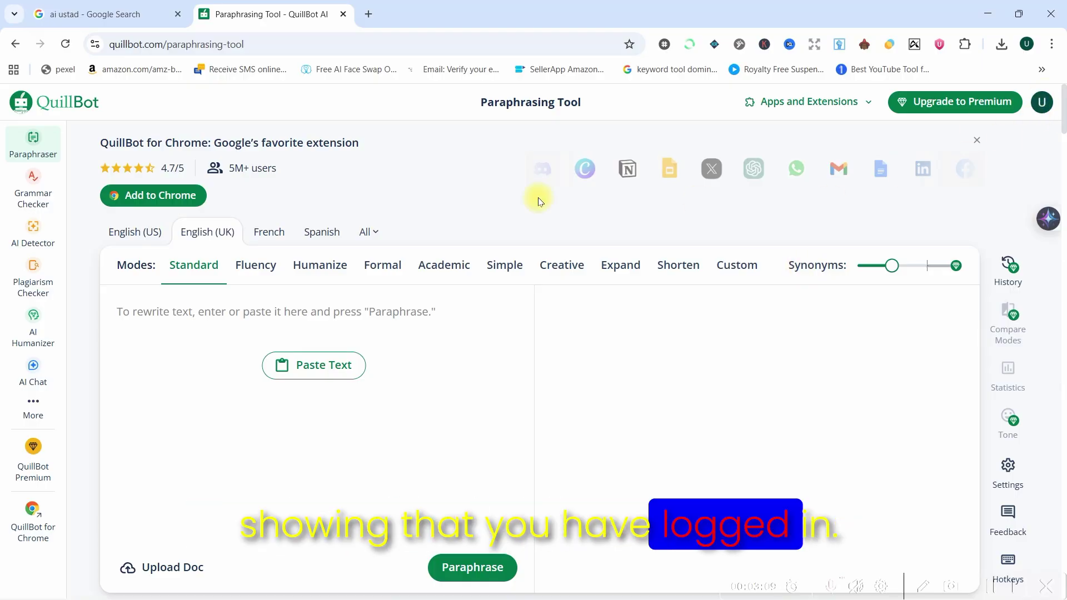
{"action": "left_click", "coordinate": [98, 14]}
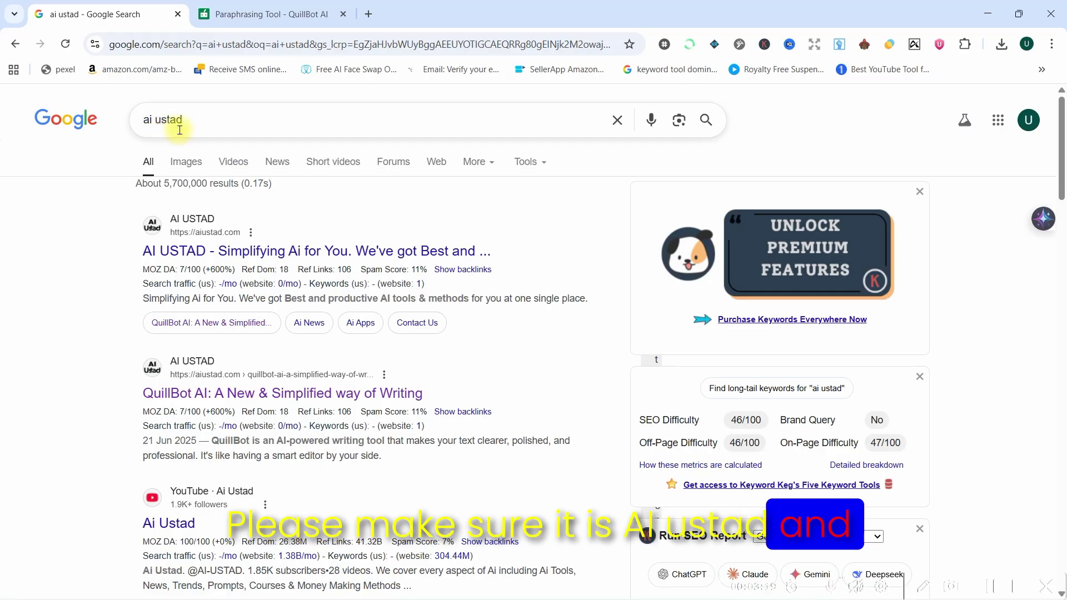
Search 'ai ustad quillbot', open the aiustad.com article, and dismiss its subscribe popup
{"action": "left_click", "coordinate": [199, 123]}
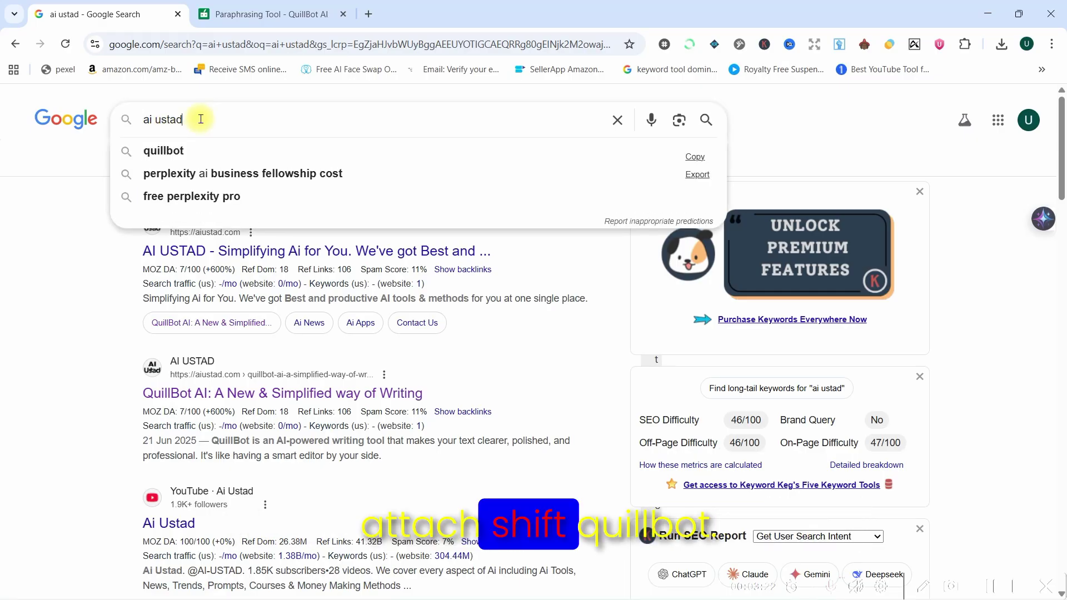
{"action": "type", "text": "qui"}
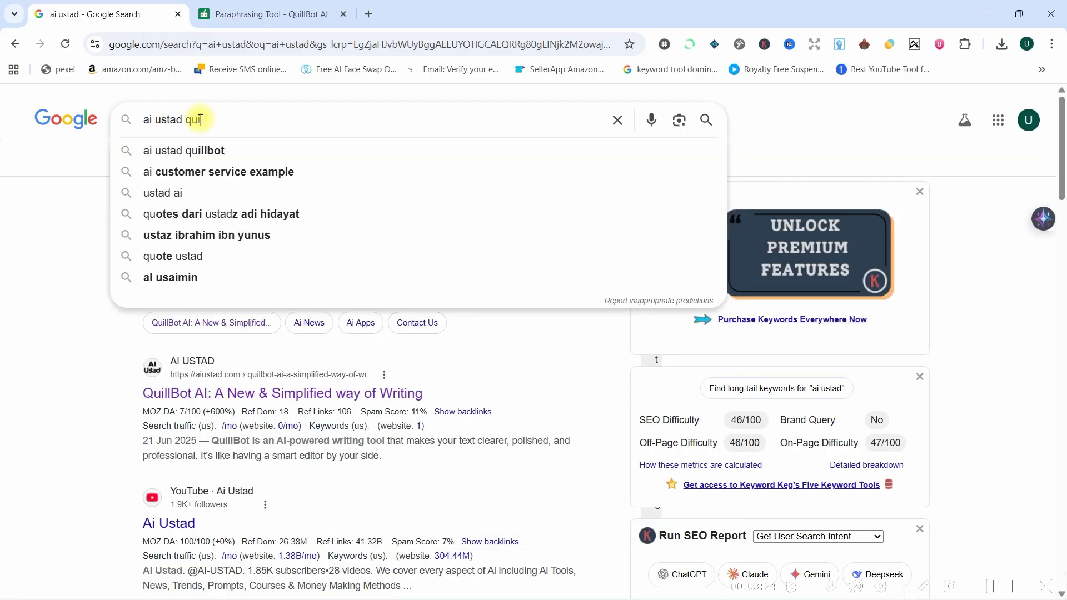
{"action": "type", "text": "llbo"}
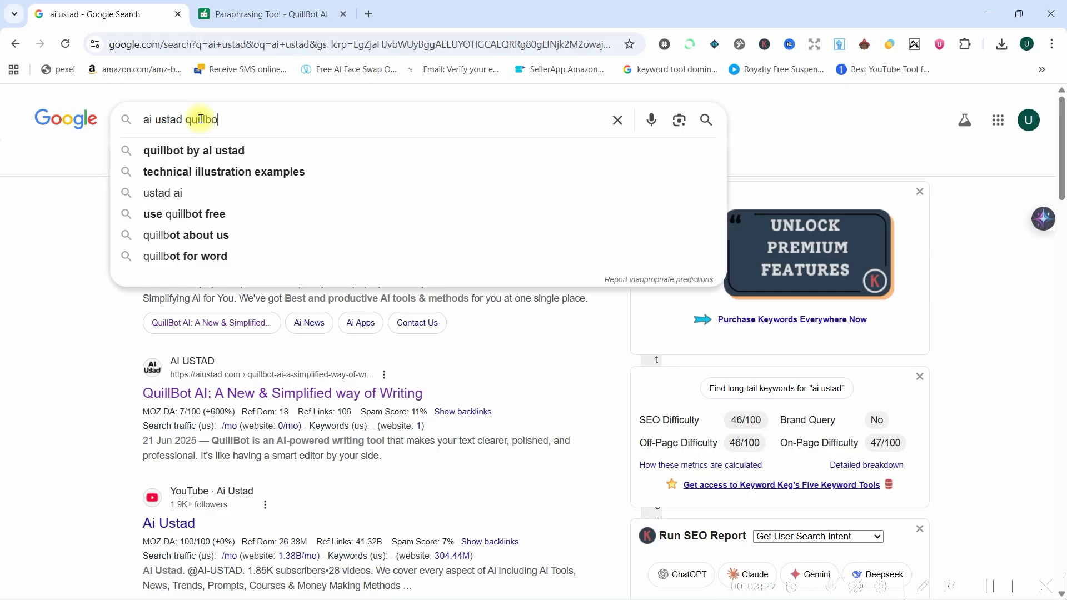
{"action": "type", "text": "t"}
{"action": "key", "text": "Return"}
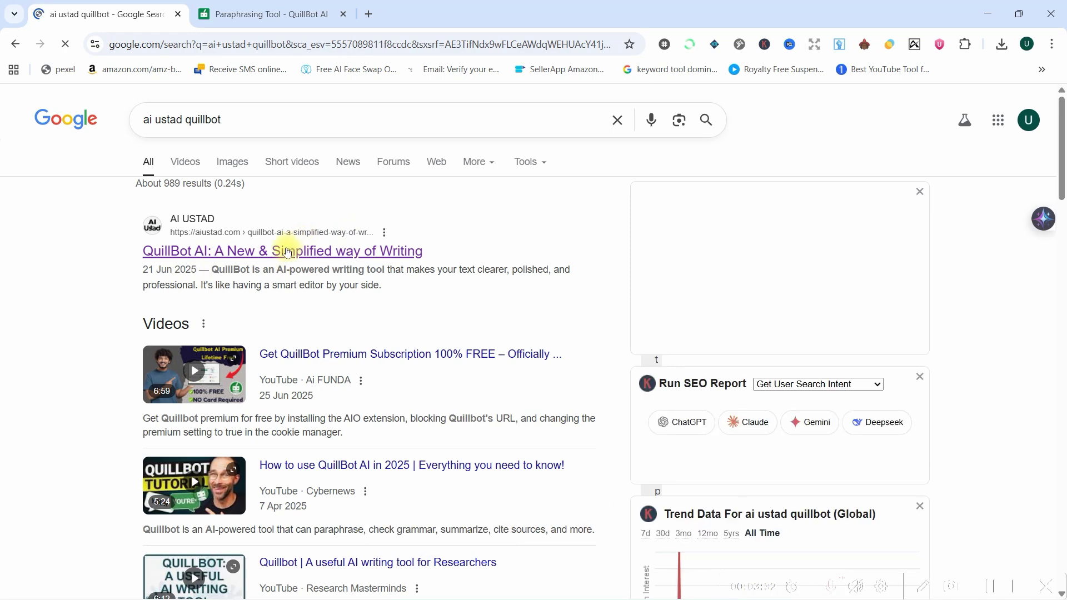
{"action": "left_click", "coordinate": [342, 252]}
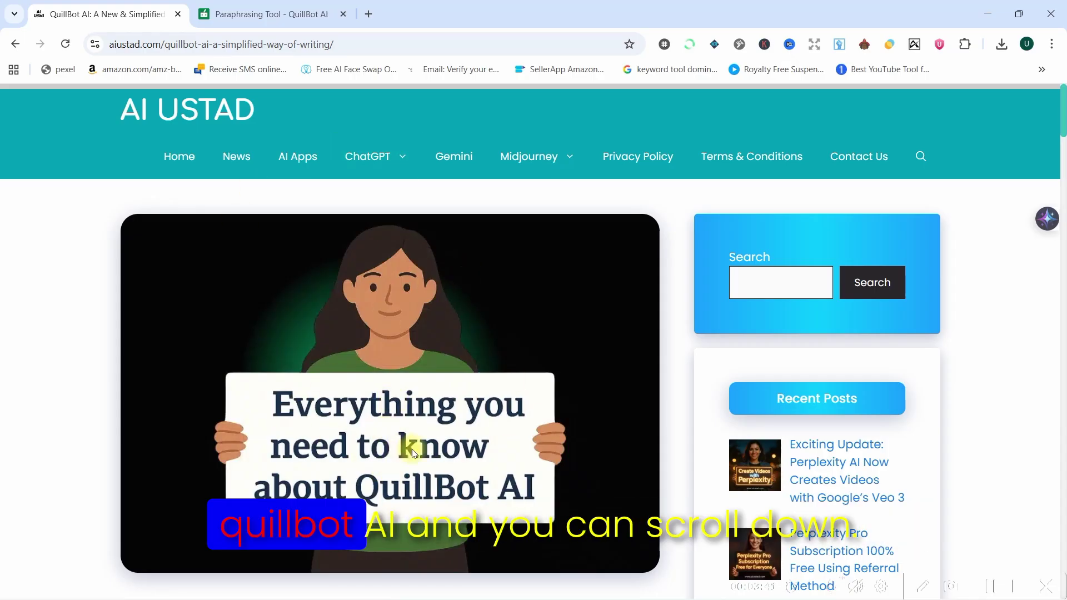
{"action": "scroll", "coordinate": [551, 435], "scroll_direction": "down", "scroll_amount": 3}
{"action": "scroll", "coordinate": [575, 421], "scroll_direction": "down", "scroll_amount": 3}
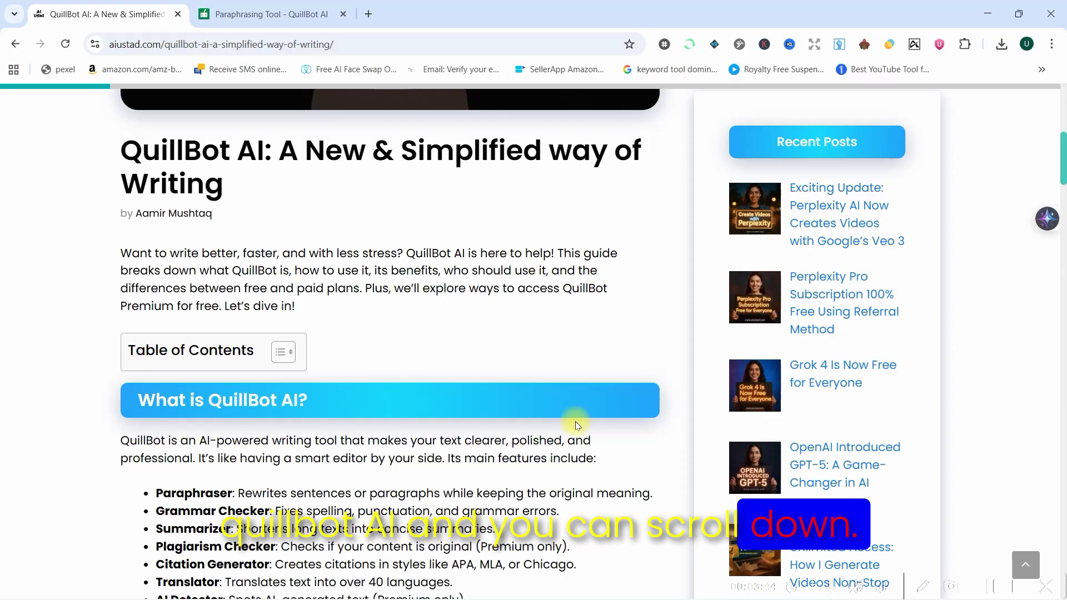
{"action": "scroll", "coordinate": [576, 421], "scroll_direction": "down", "scroll_amount": 3}
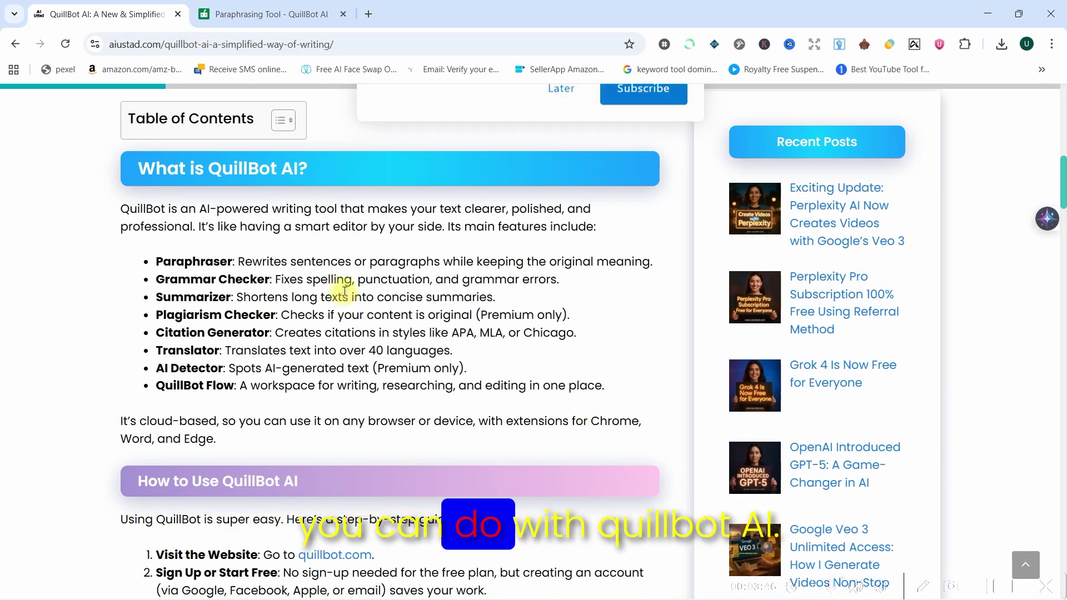
{"action": "left_click", "coordinate": [557, 177]}
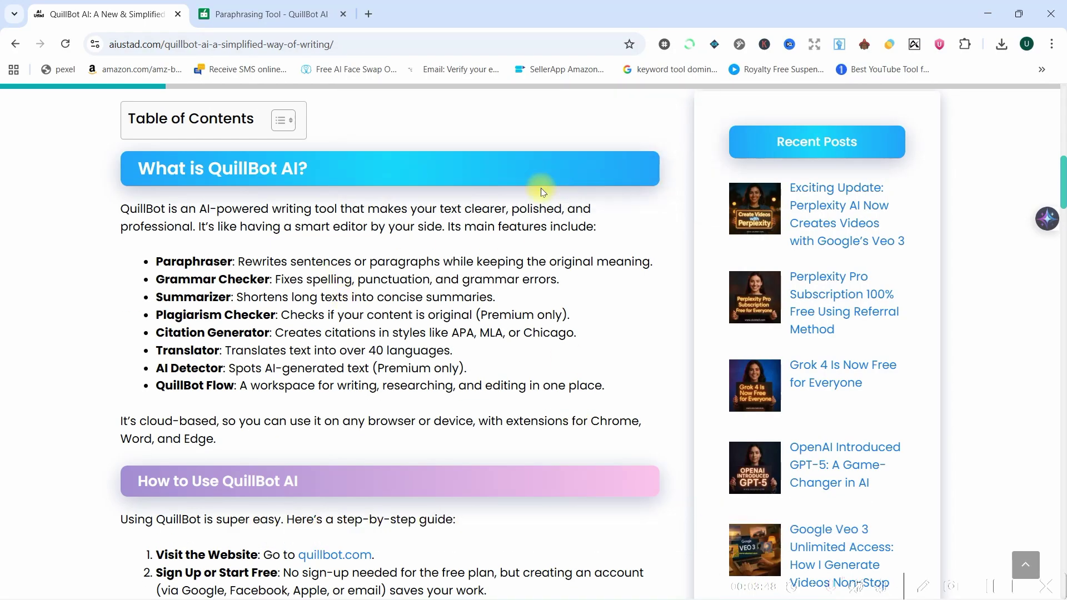
{"action": "scroll", "coordinate": [335, 311], "scroll_direction": "down", "scroll_amount": 3}
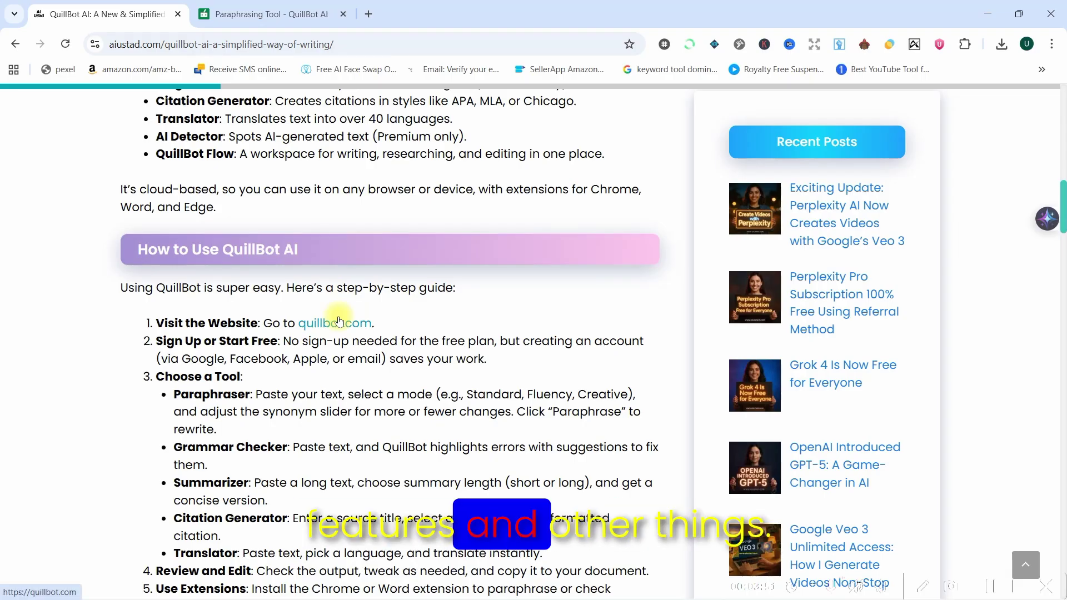
{"action": "scroll", "coordinate": [339, 316], "scroll_direction": "down", "scroll_amount": 5}
{"action": "scroll", "coordinate": [338, 316], "scroll_direction": "down", "scroll_amount": 5}
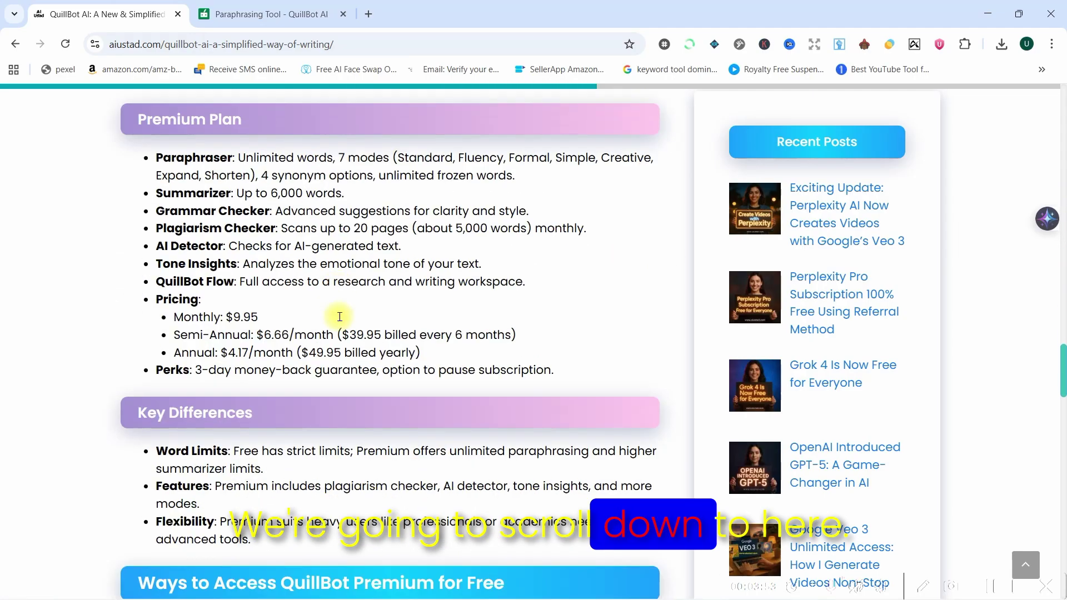
{"action": "scroll", "coordinate": [339, 316], "scroll_direction": "down", "scroll_amount": 5}
{"action": "scroll", "coordinate": [338, 316], "scroll_direction": "down", "scroll_amount": 8}
{"action": "scroll", "coordinate": [339, 317], "scroll_direction": "up", "scroll_amount": 3}
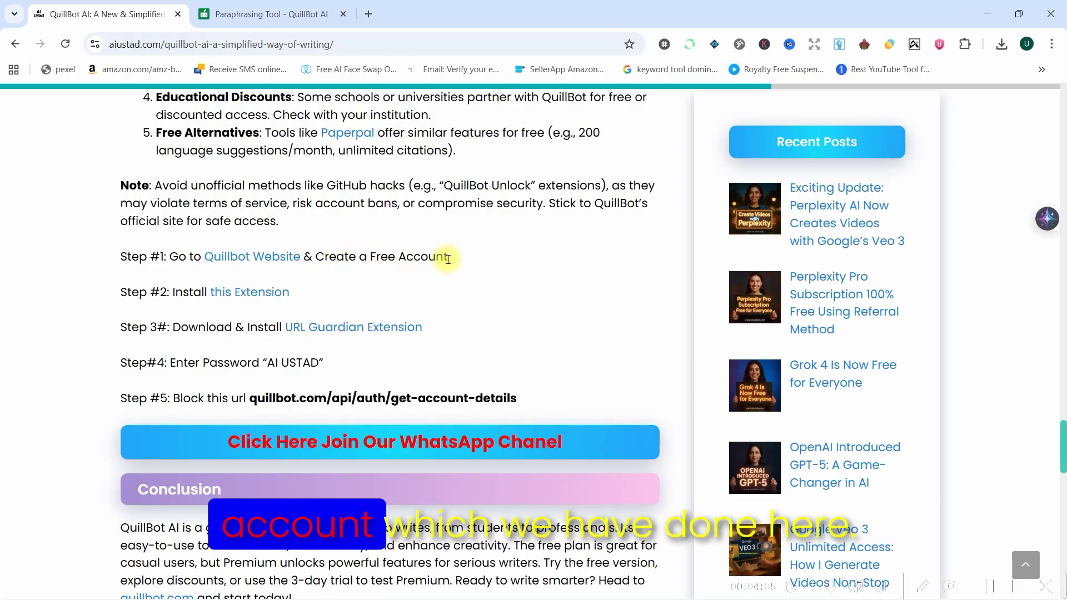
Go back to the AI Ustad article and open the recommended CookieManager store page
{"action": "left_click", "coordinate": [310, 22]}
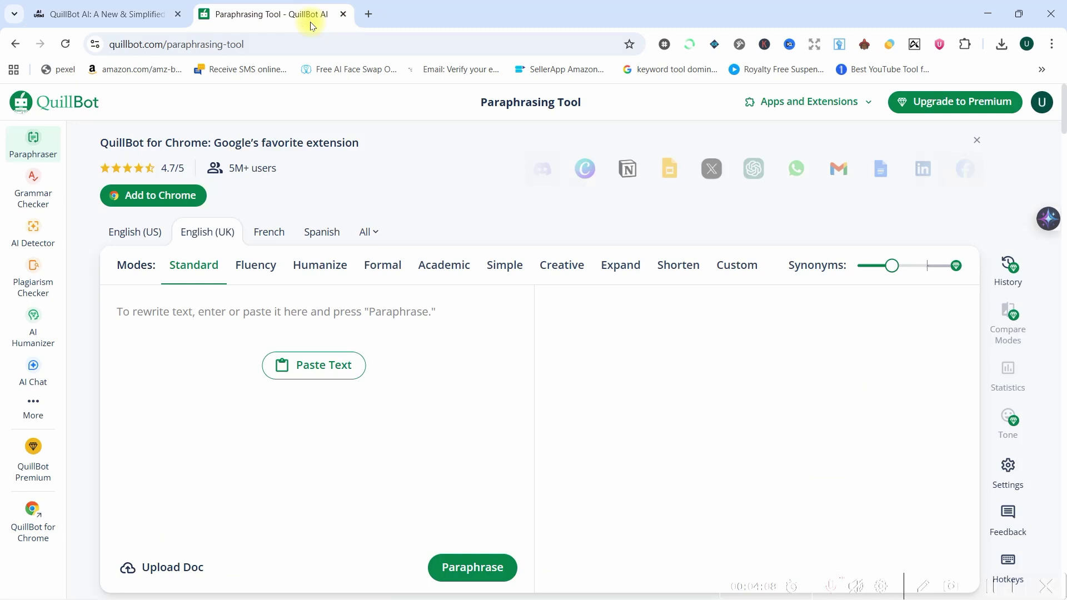
{"action": "left_click", "coordinate": [101, 14]}
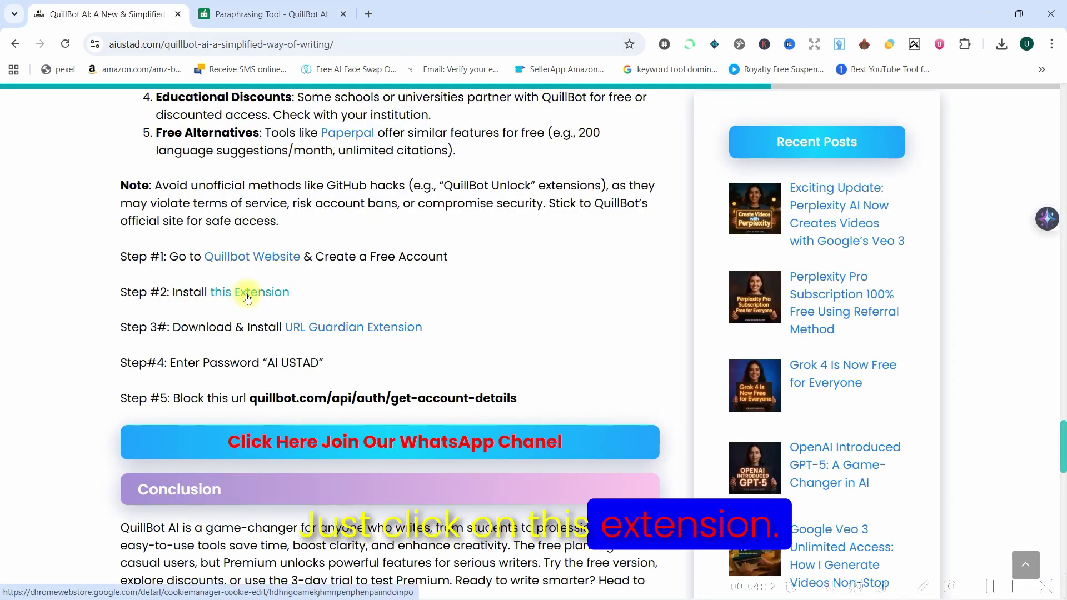
{"action": "left_click", "coordinate": [247, 295]}
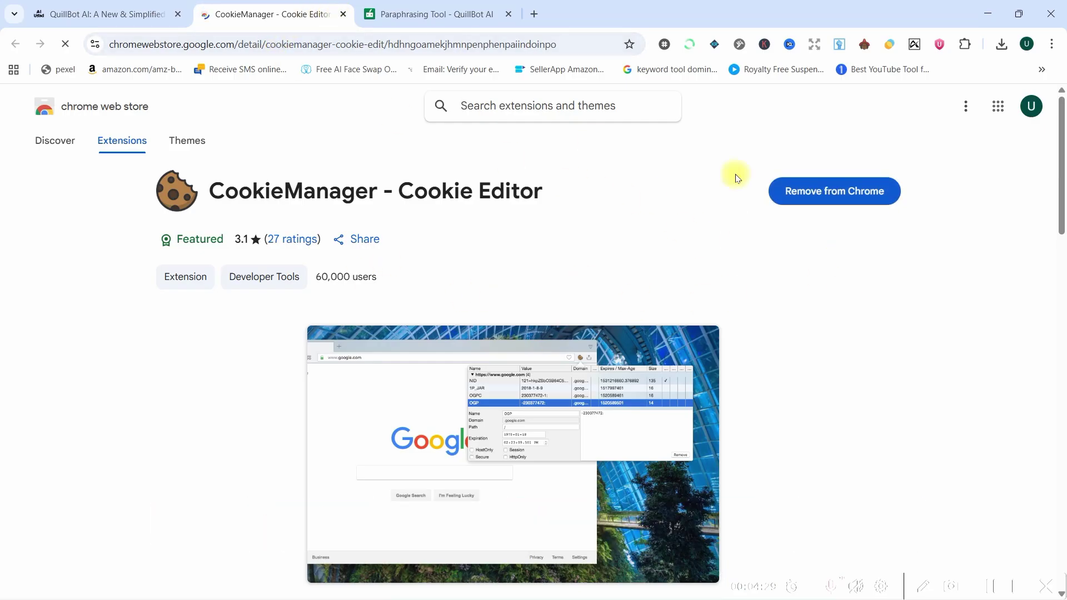
Add and pin CookieManager - Cookie Editor, then return to the aiustad.com article
{"action": "left_click", "coordinate": [965, 44]}
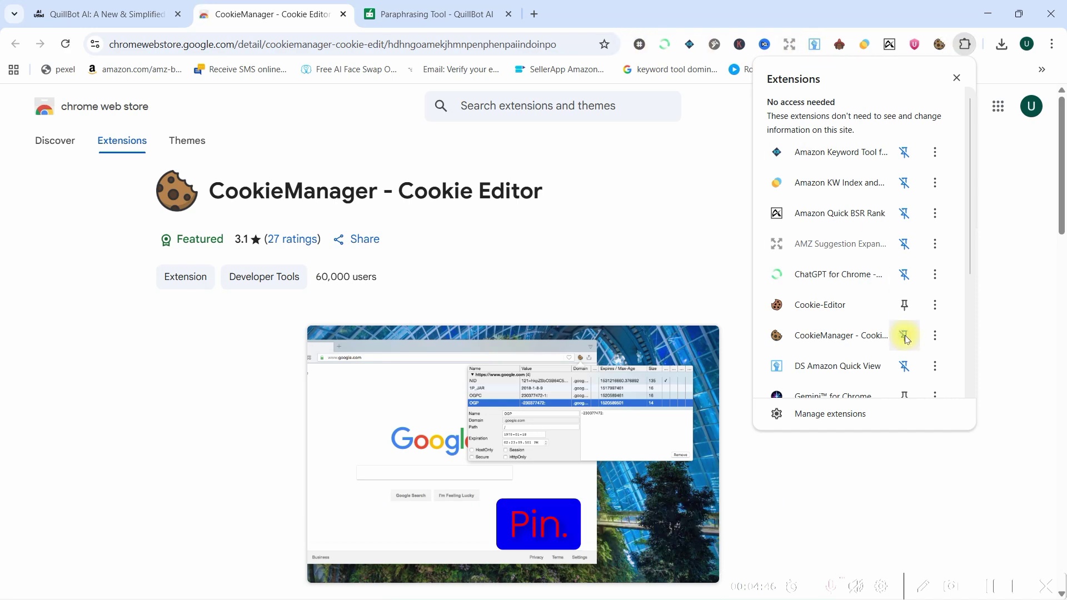
{"action": "left_click", "coordinate": [674, 191]}
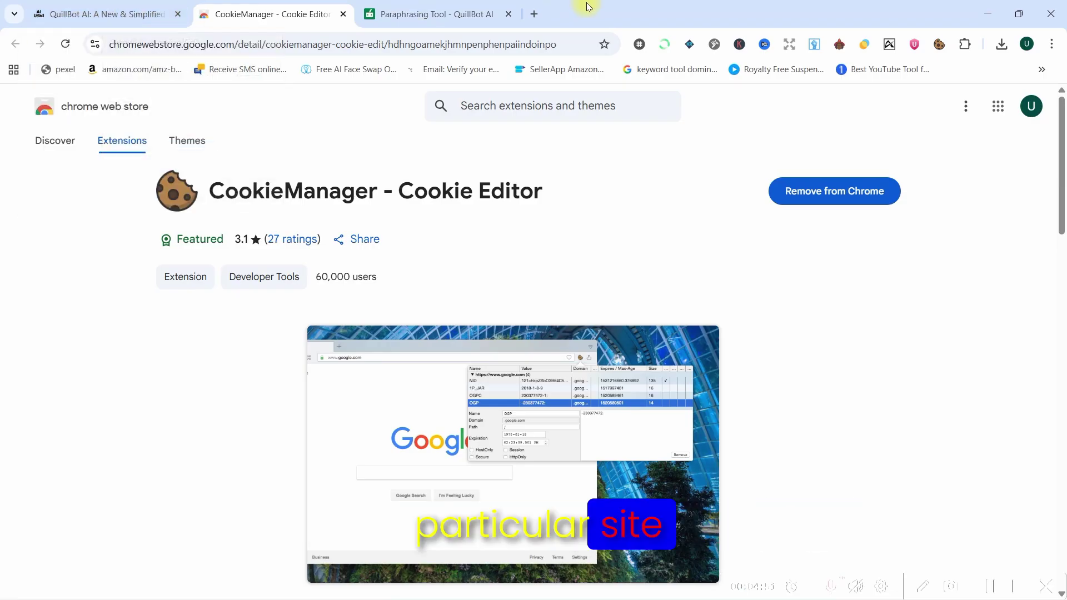
{"action": "left_click", "coordinate": [145, 14]}
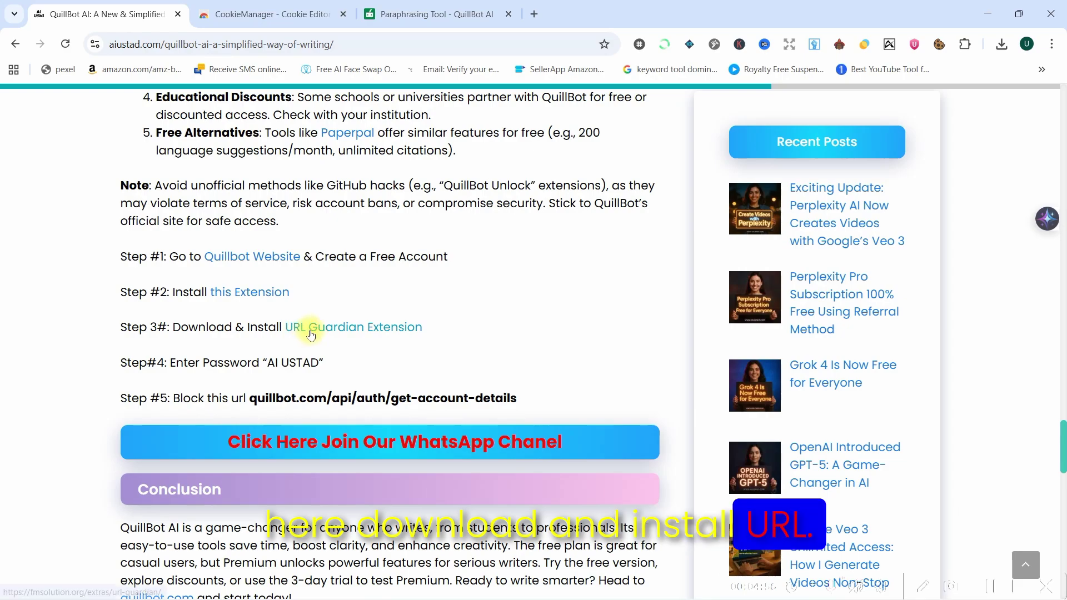
Open the URL Guardian website, close the CookieManager tab, and download url-guardian.zip
{"action": "left_click", "coordinate": [397, 330]}
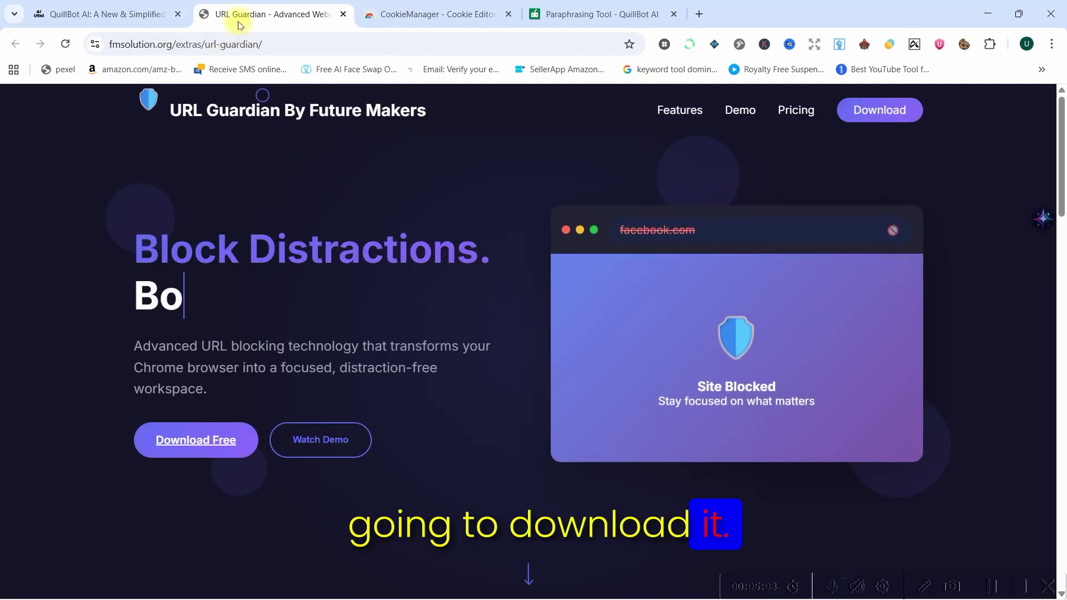
{"action": "left_click", "coordinate": [508, 15]}
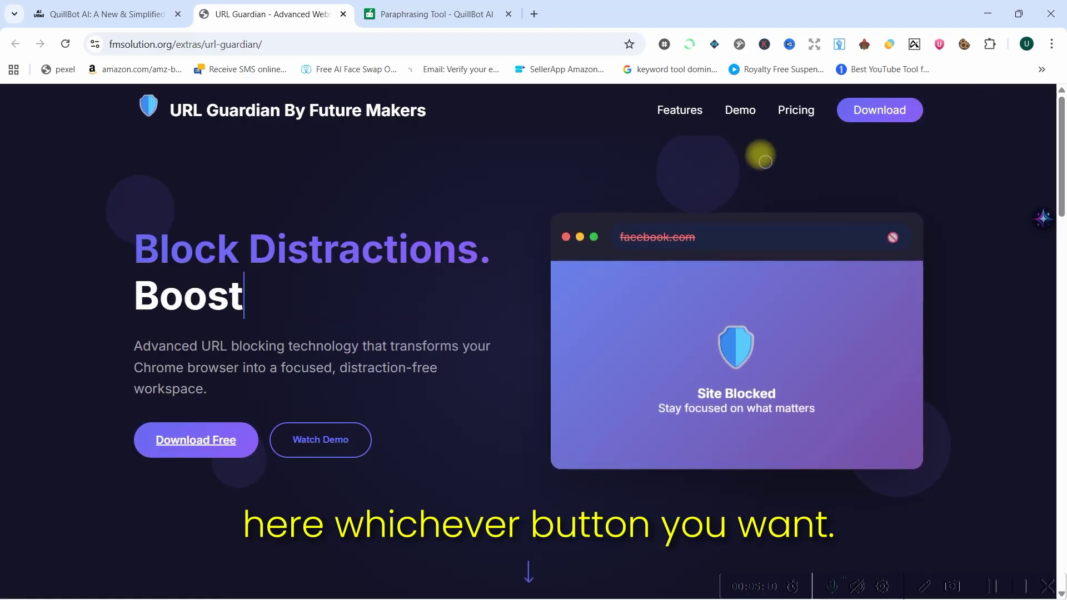
{"action": "left_click", "coordinate": [876, 113]}
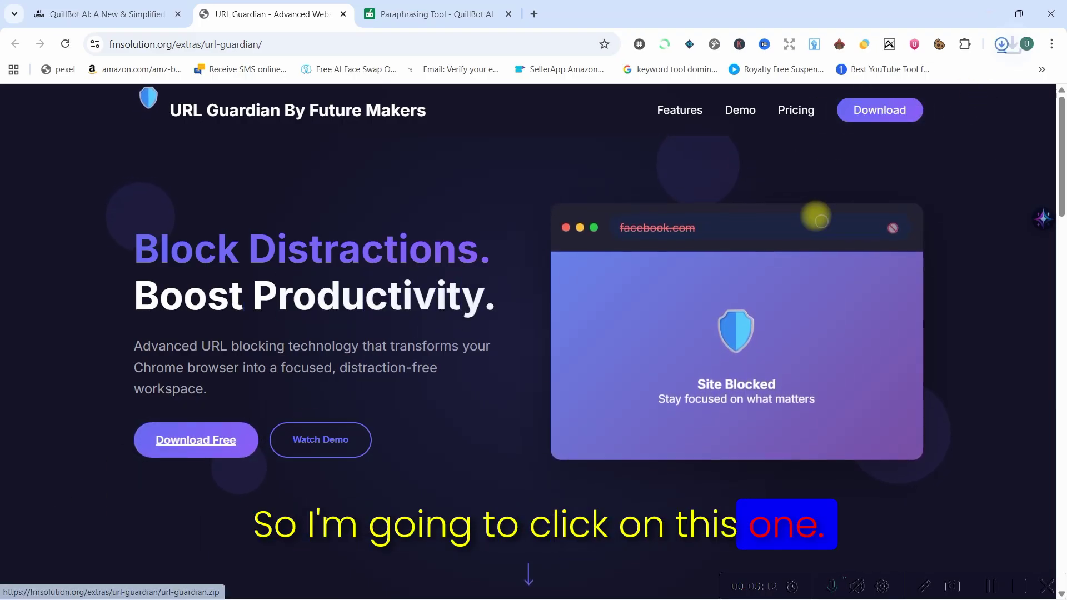
{"action": "left_click", "coordinate": [1000, 45]}
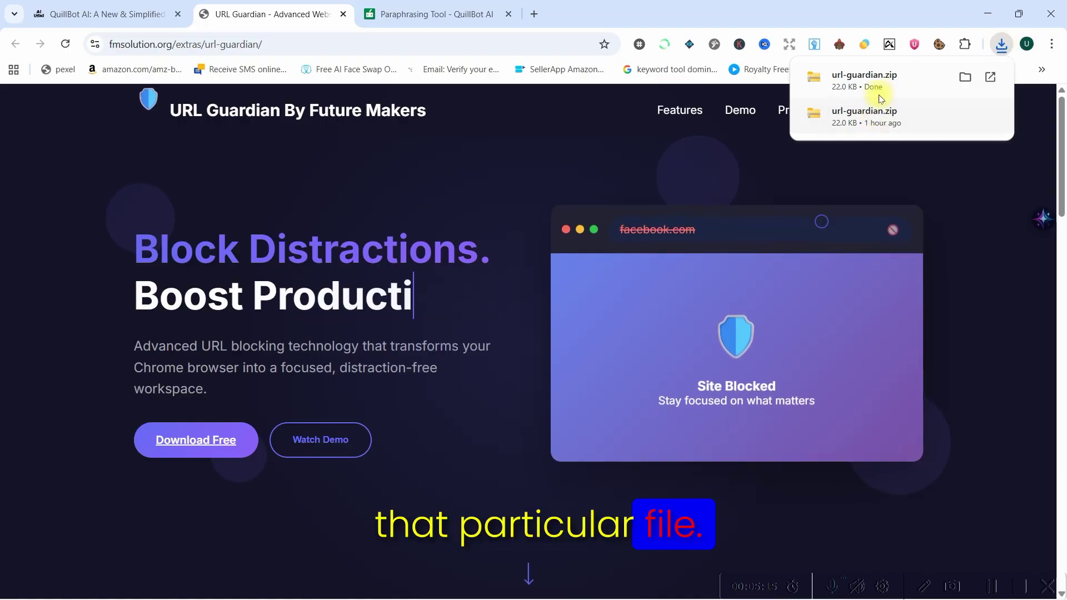
Open url-guardian.zip to view its contents, close it, and show recent downloads
{"action": "left_click", "coordinate": [966, 114]}
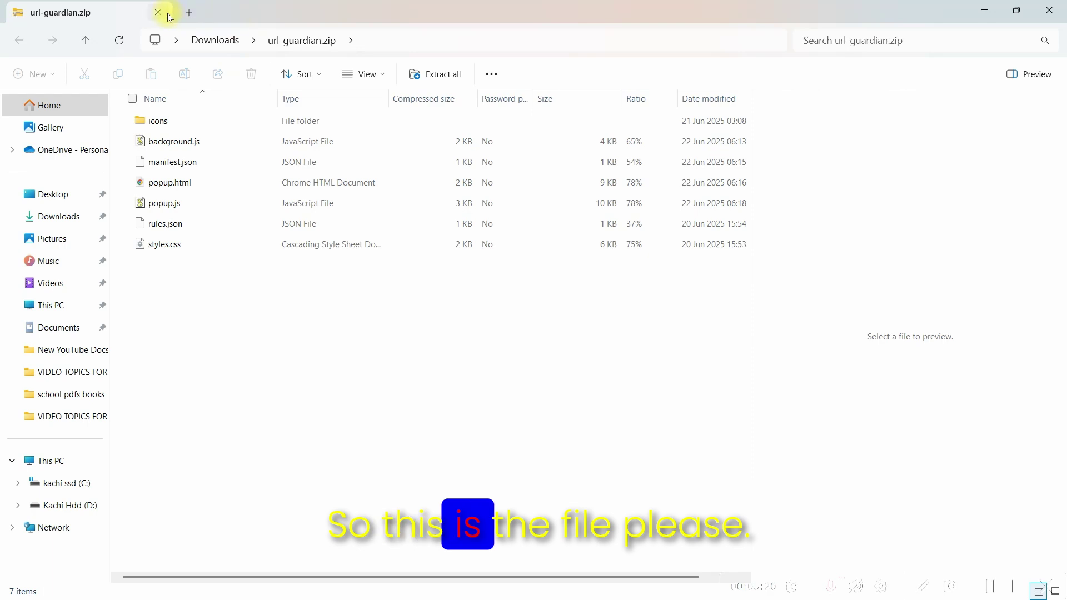
{"action": "left_click", "coordinate": [163, 12]}
{"action": "left_click", "coordinate": [1003, 46]}
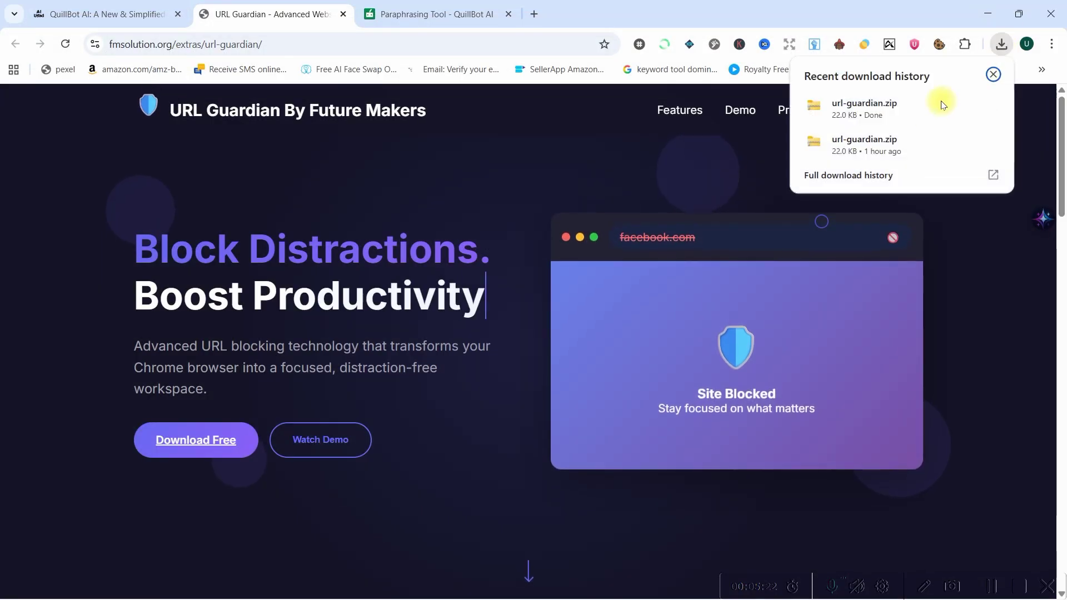
Show url-guardian.zip in the Downloads folder and unmaximize the Explorer window
{"action": "left_click", "coordinate": [965, 107]}
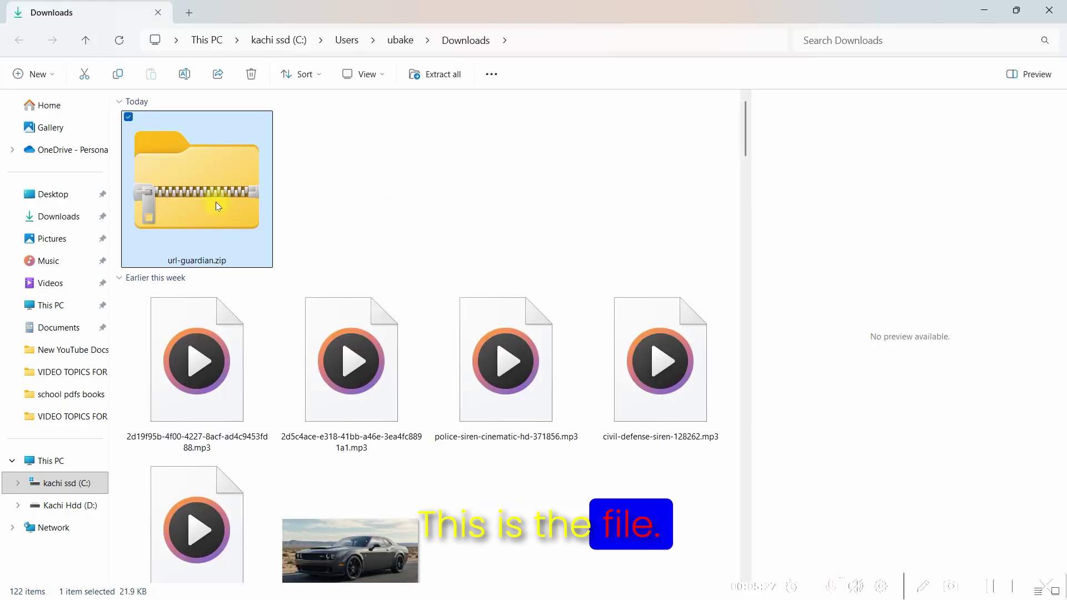
{"action": "scroll", "coordinate": [216, 203], "scroll_direction": "down", "scroll_amount": 5}
{"action": "scroll", "coordinate": [361, 261], "scroll_direction": "down", "scroll_amount": 5}
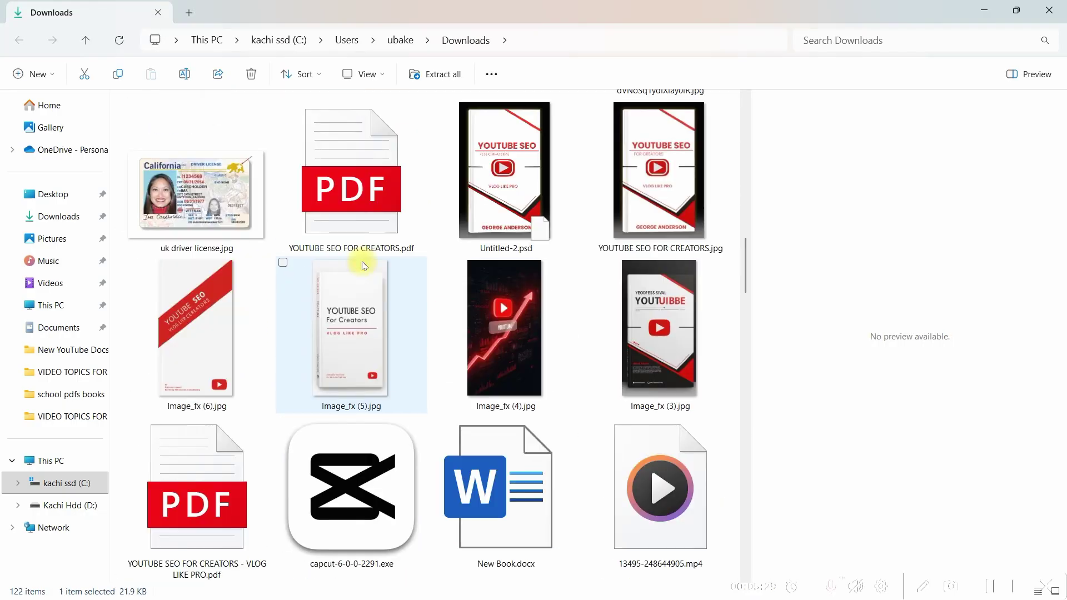
{"action": "scroll", "coordinate": [363, 260], "scroll_direction": "up", "scroll_amount": 5}
{"action": "scroll", "coordinate": [362, 261], "scroll_direction": "up", "scroll_amount": 5}
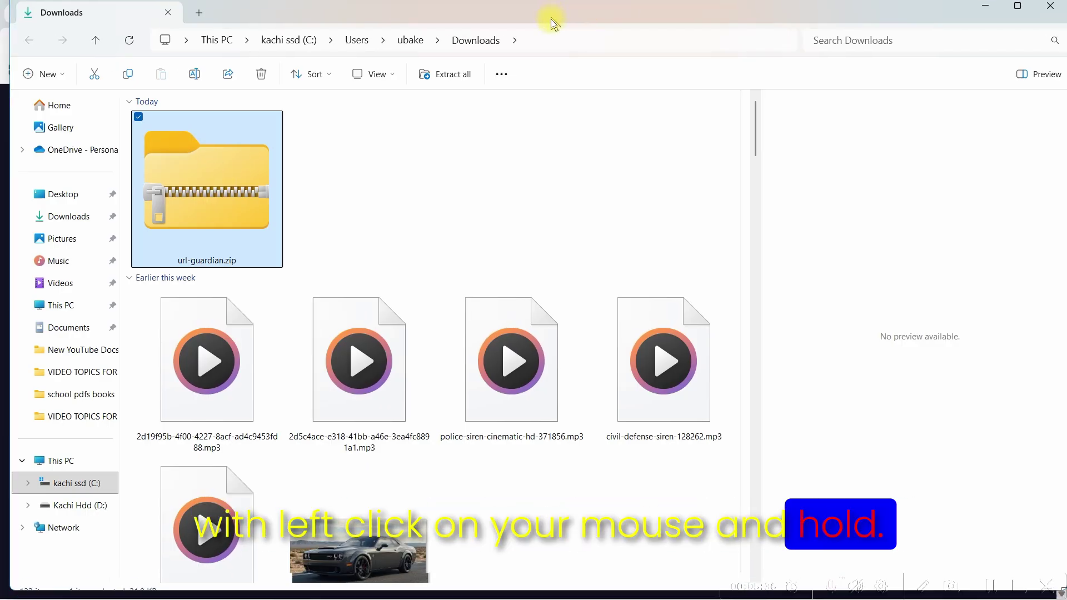
{"action": "left_click_drag", "start_coordinate": [550, 18], "coordinate": [532, 336]}
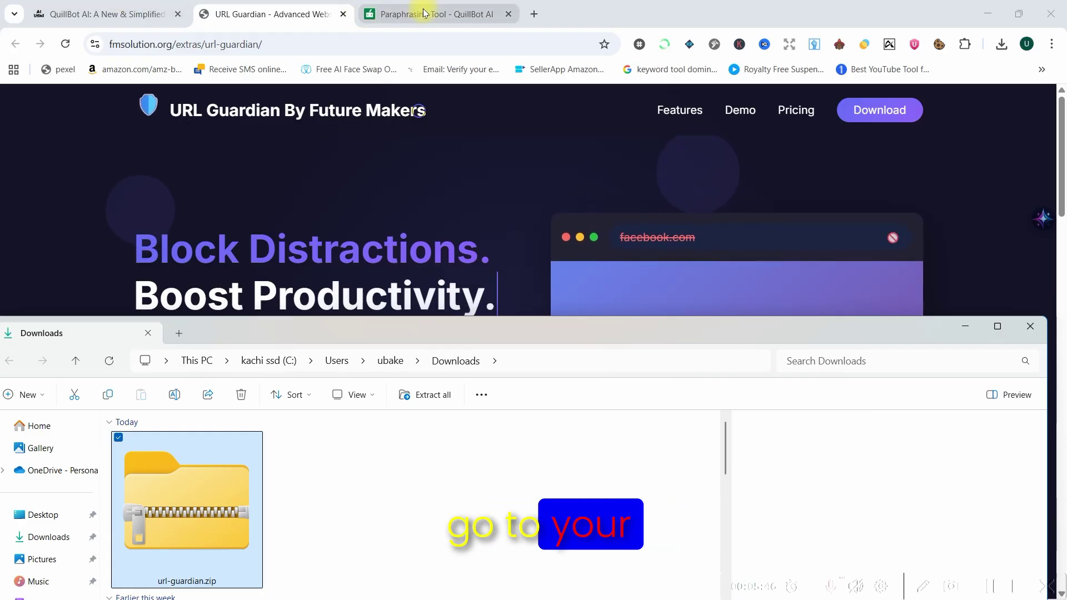
Open Chrome's Manage extensions page from the Extensions menu
{"action": "left_click", "coordinate": [965, 46]}
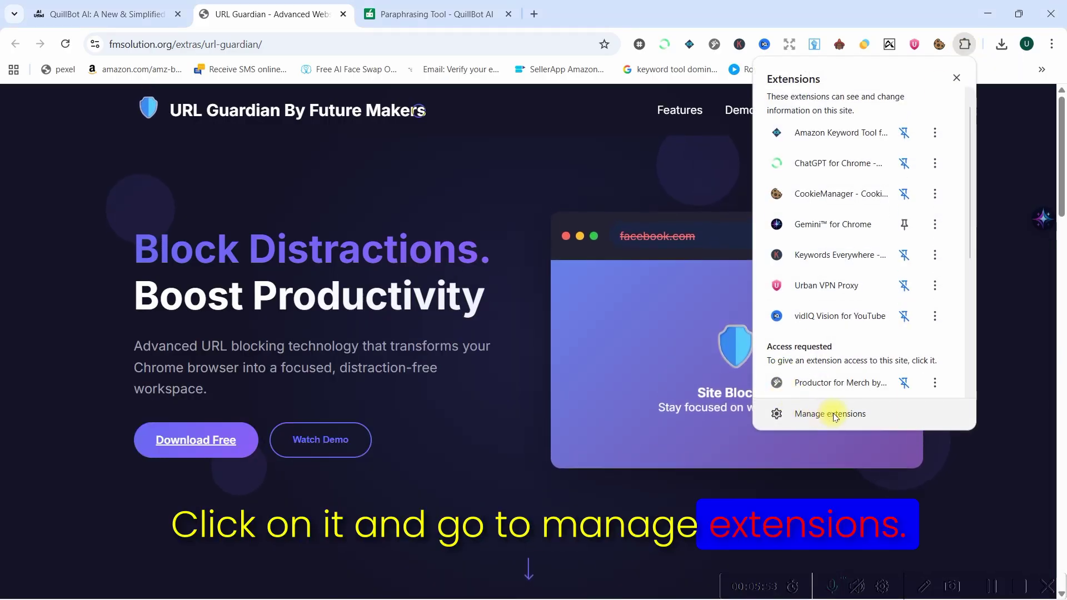
{"action": "left_click", "coordinate": [832, 415]}
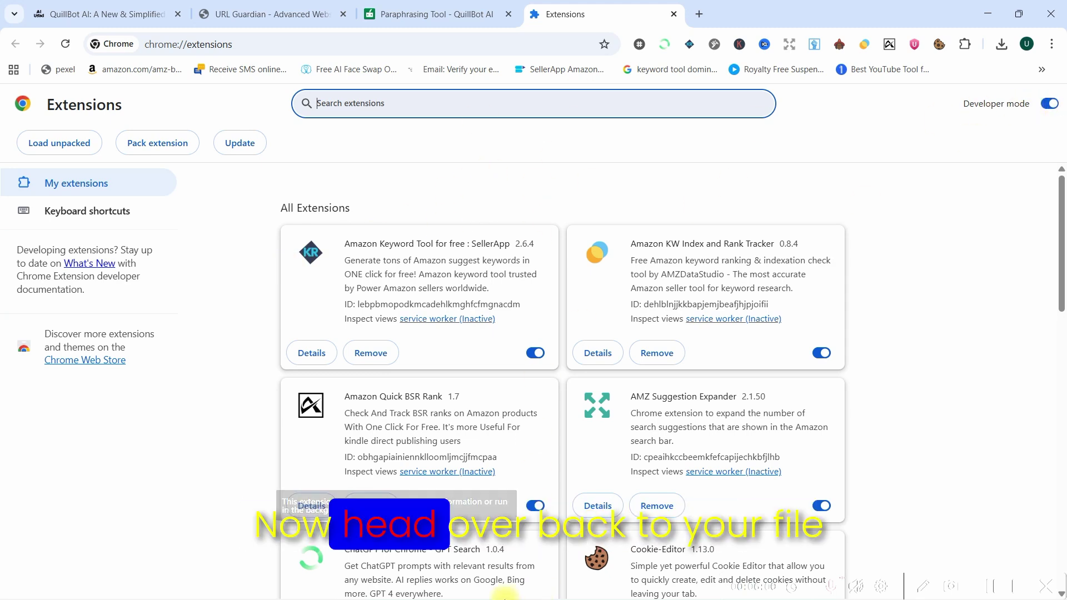
Bring back the Downloads window and drop url-guardian.zip onto chrome://extensions to install it
{"action": "key", "text": "super"}
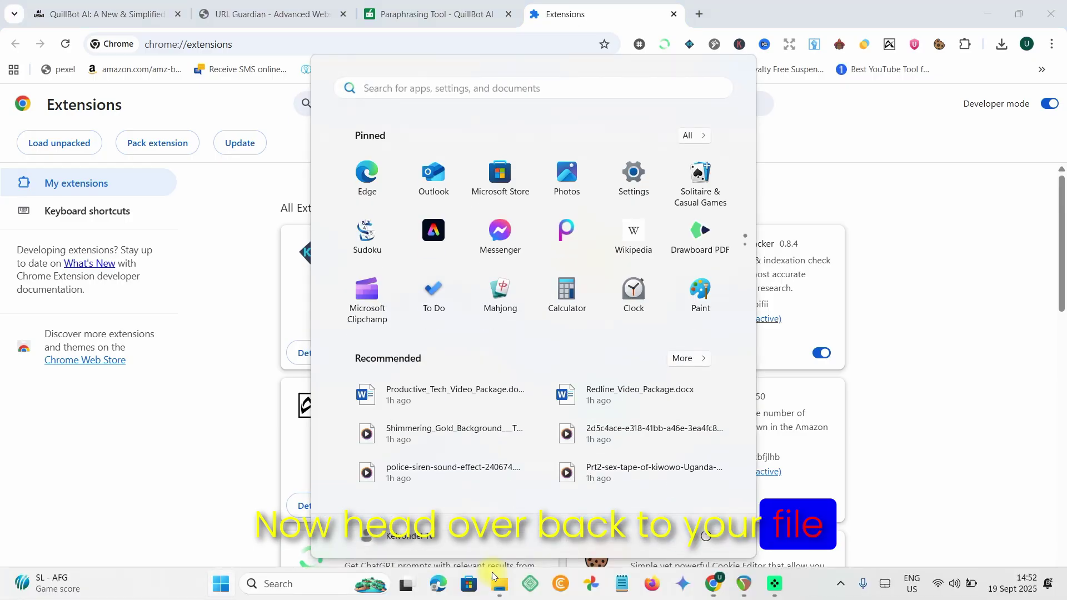
{"action": "left_click", "coordinate": [495, 582]}
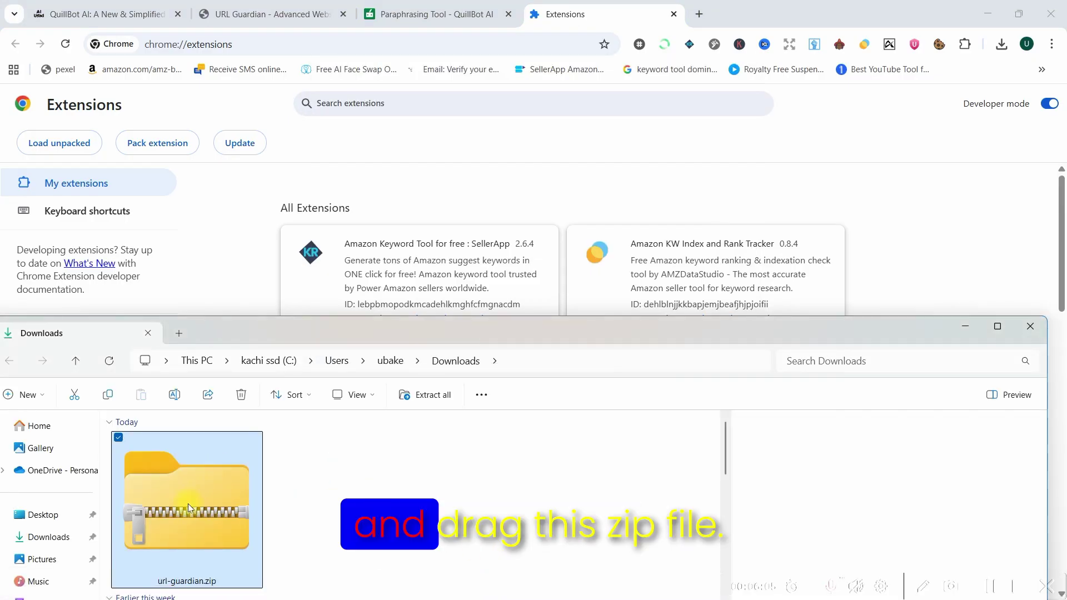
{"action": "mouse_move", "coordinate": [187, 505]}
{"action": "left_mouse_down"}
{"action": "mouse_move", "coordinate": [181, 283]}
{"action": "mouse_move", "coordinate": [522, 226]}
{"action": "left_mouse_up"}
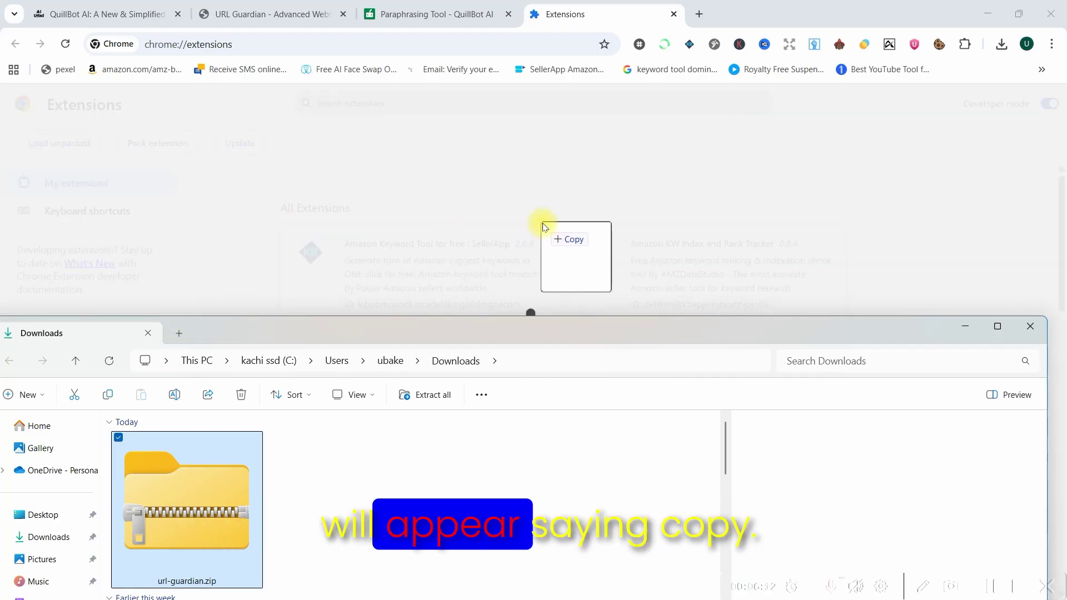
{"action": "left_click_drag", "start_coordinate": [525, 226], "coordinate": [544, 227]}
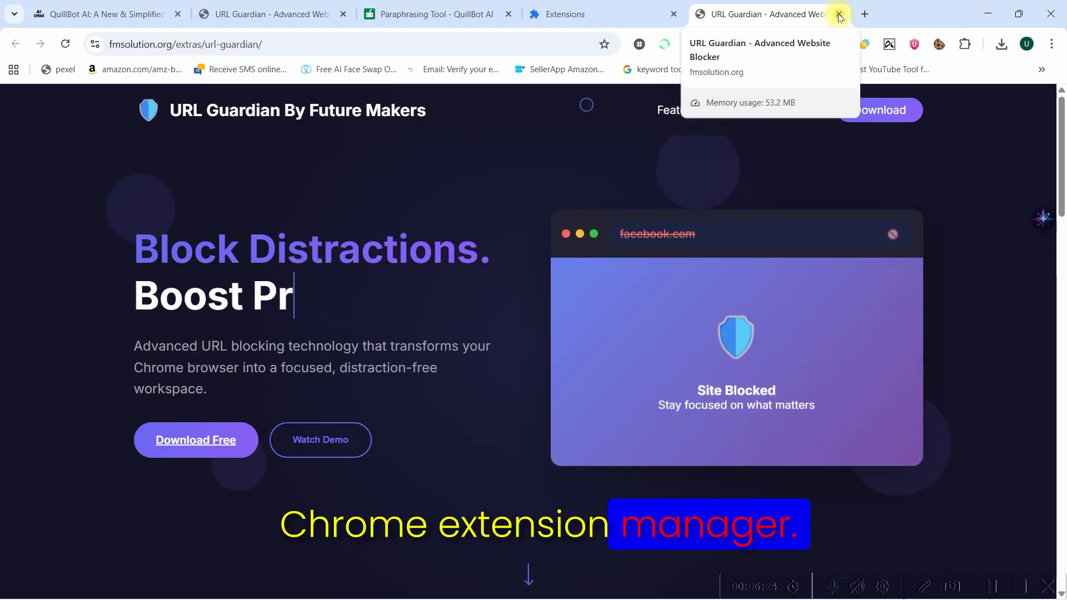
Close the Extensions and extra URL Guardian tabs, then switch to the aiustad.com article
{"action": "left_click", "coordinate": [965, 43]}
{"action": "left_click", "coordinate": [584, 184]}
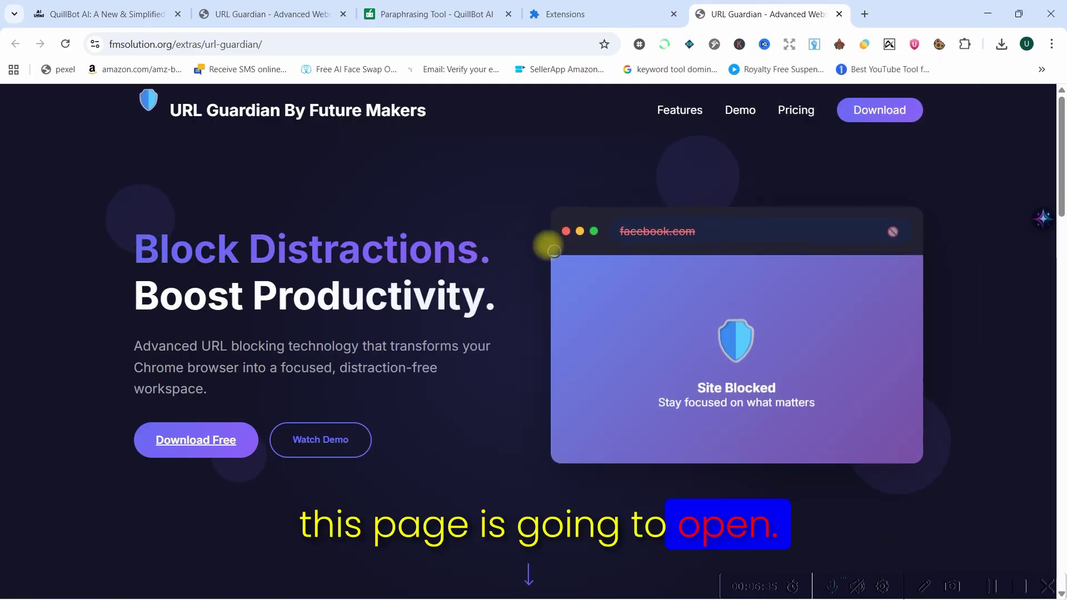
{"action": "left_click", "coordinate": [674, 15]}
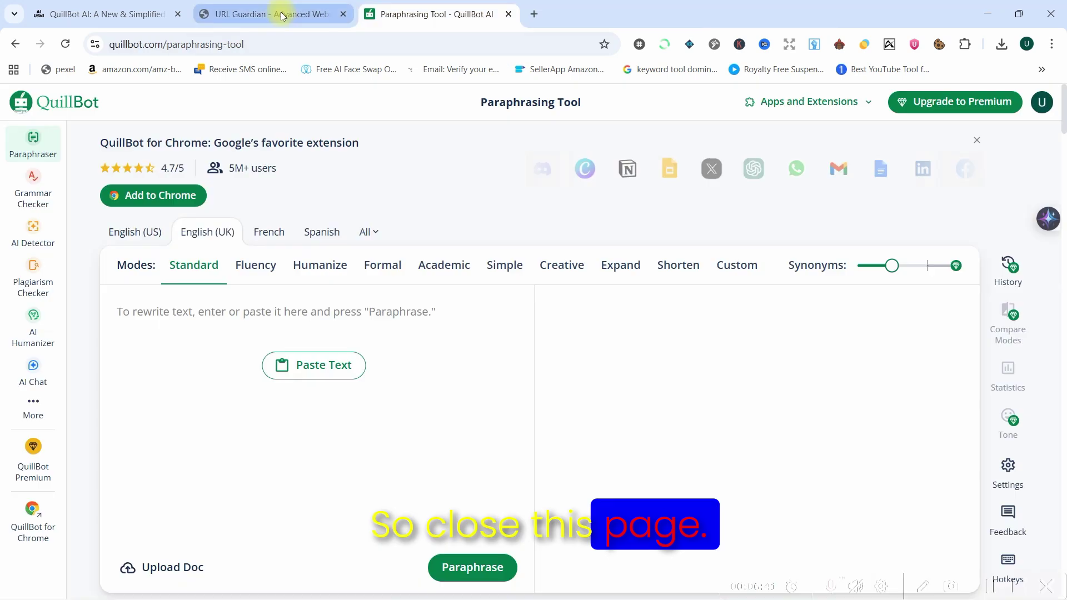
{"action": "left_click", "coordinate": [109, 13]}
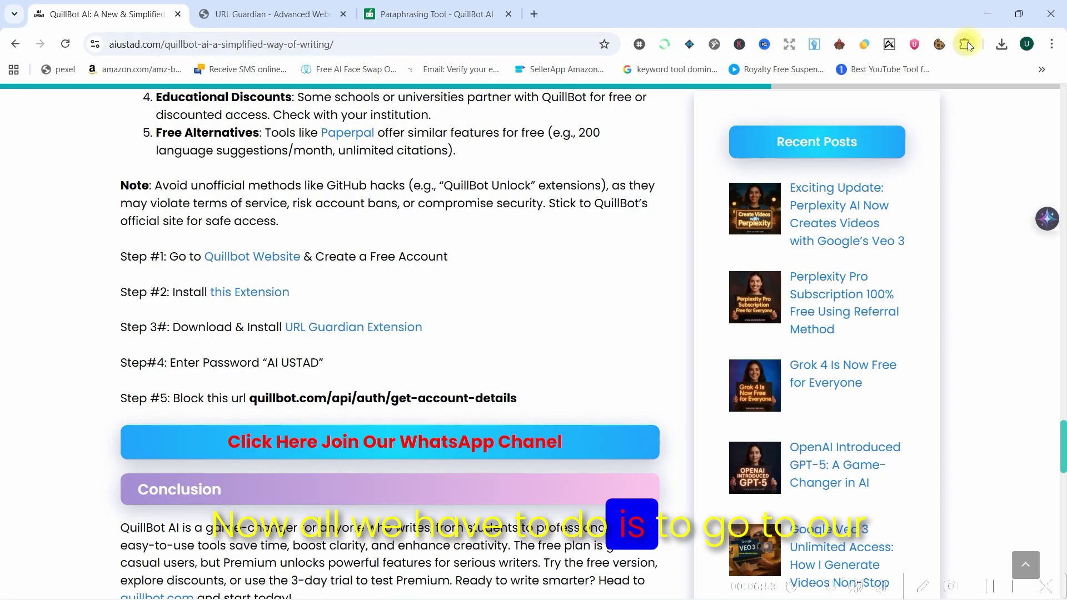
{"action": "left_click", "coordinate": [967, 44]}
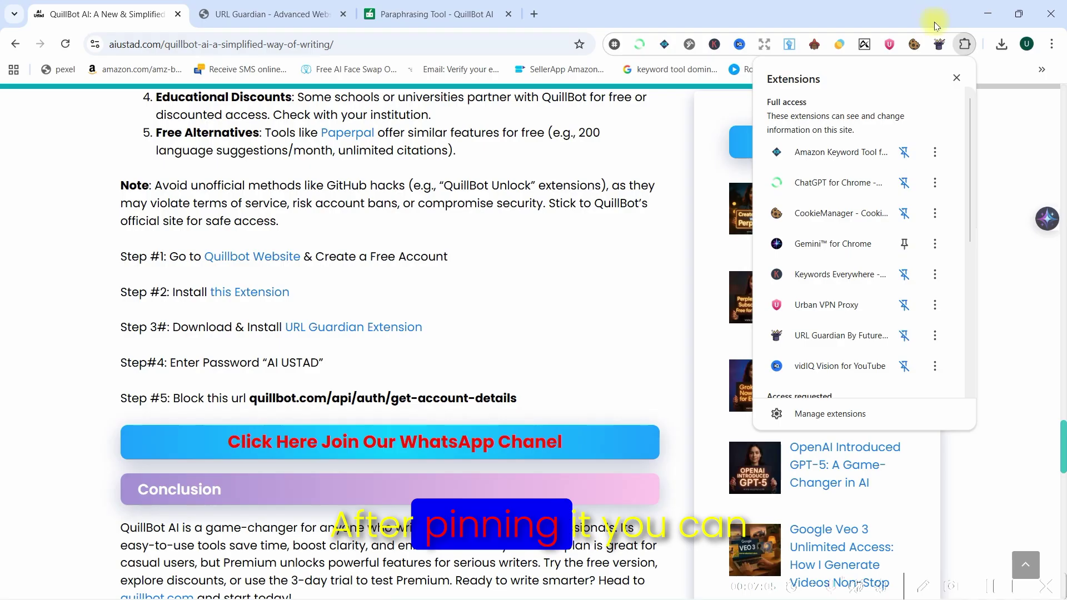
{"action": "left_click", "coordinate": [940, 45]}
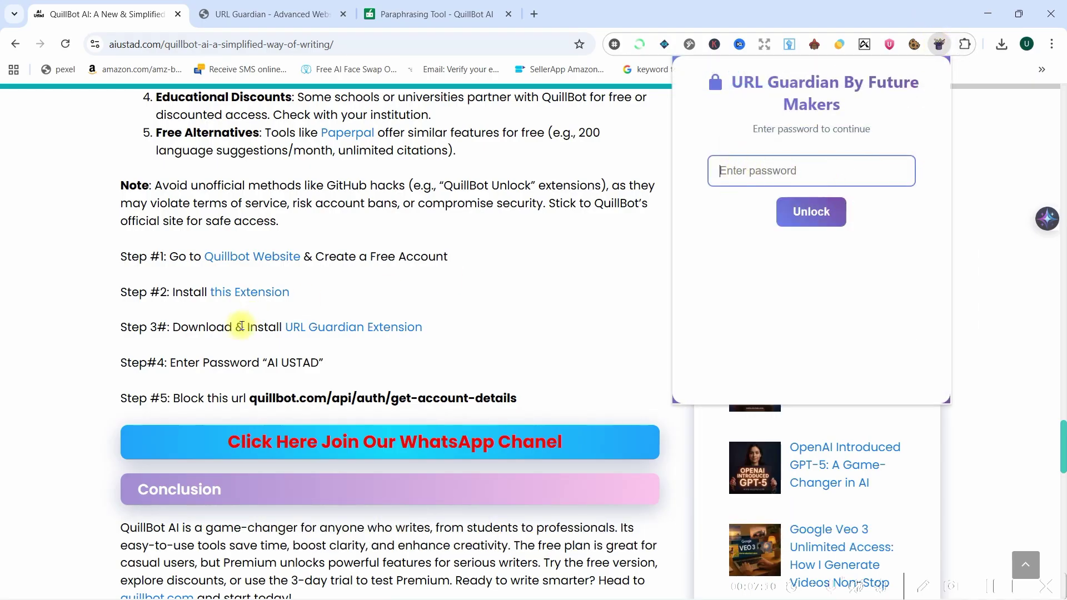
{"action": "left_click", "coordinate": [277, 362]}
{"action": "double_click", "coordinate": [288, 362]}
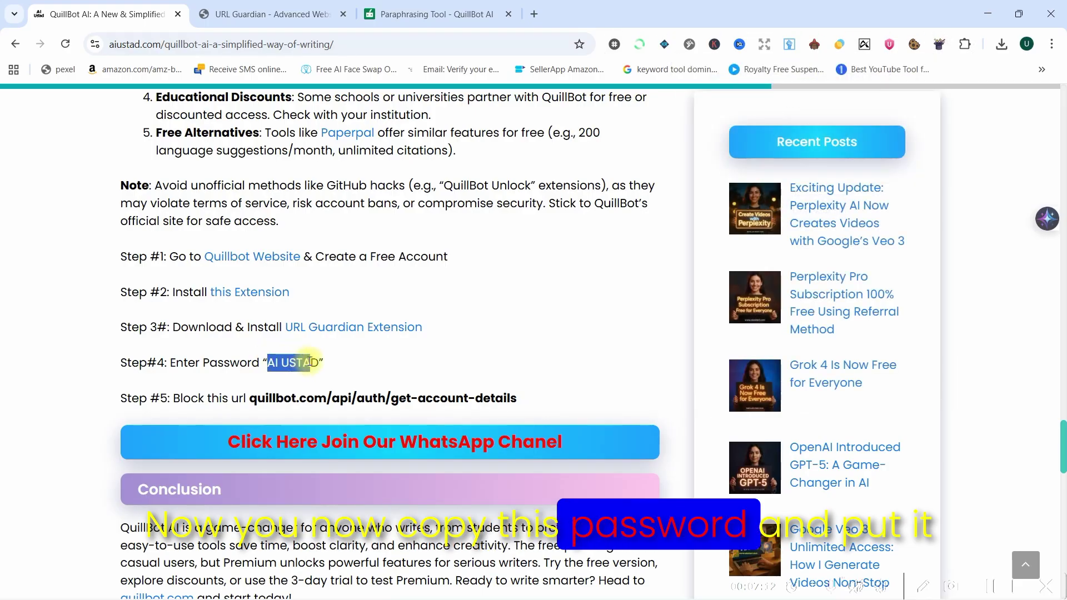
{"action": "left_click", "coordinate": [965, 44]}
{"action": "left_click", "coordinate": [918, 109]}
{"action": "left_click", "coordinate": [781, 170]}
{"action": "key", "text": "ctrl+v"}
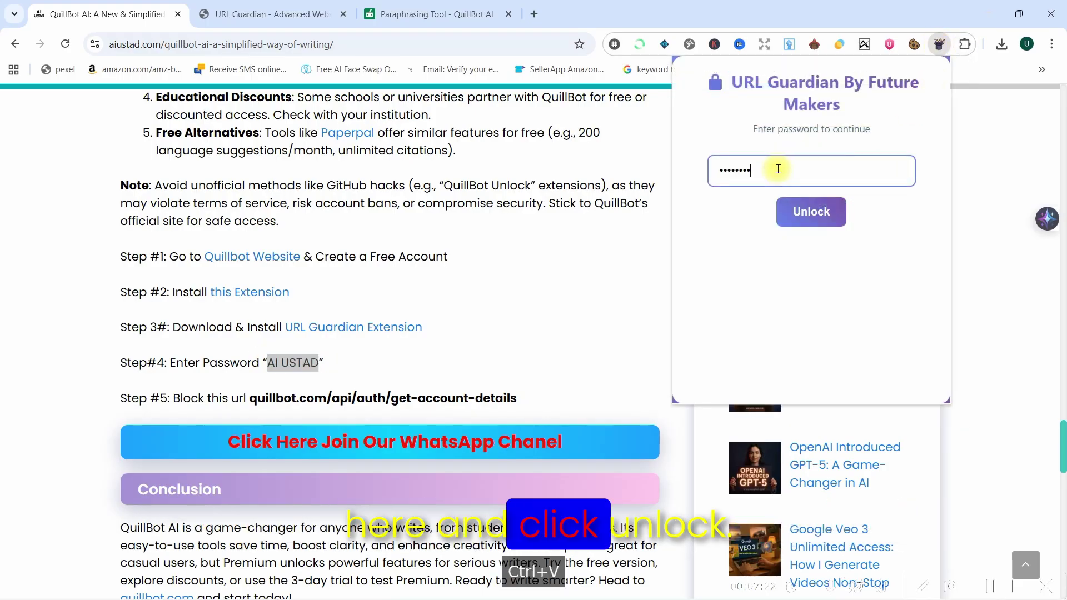
{"action": "left_click", "coordinate": [812, 212]}
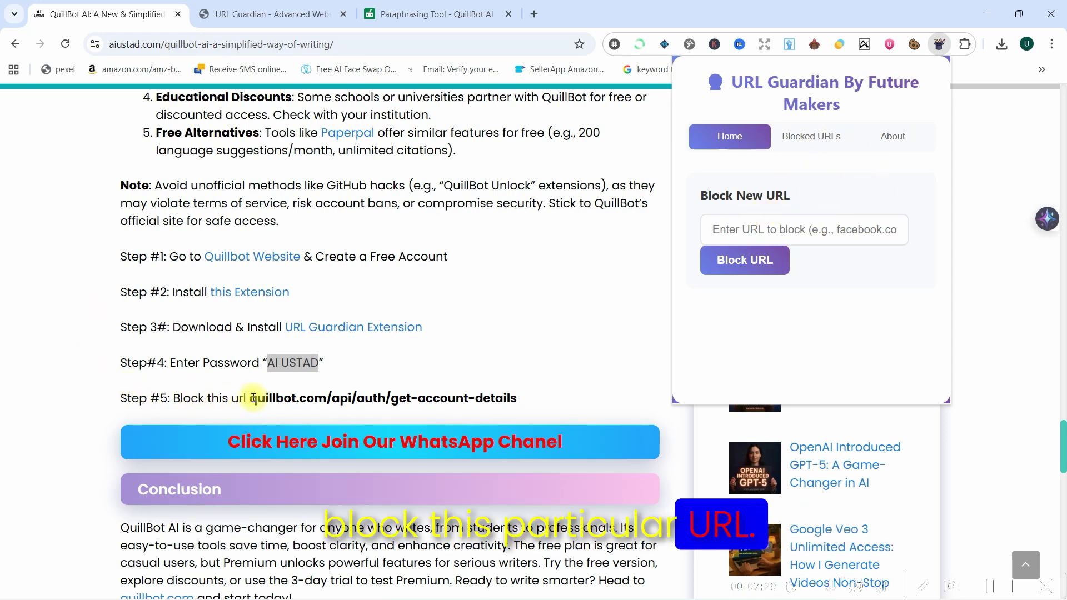
Copy the Step #5 account-details URL, block it in URL Guardian, and dismiss the alert
{"action": "left_click_drag", "start_coordinate": [249, 397], "coordinate": [517, 398]}
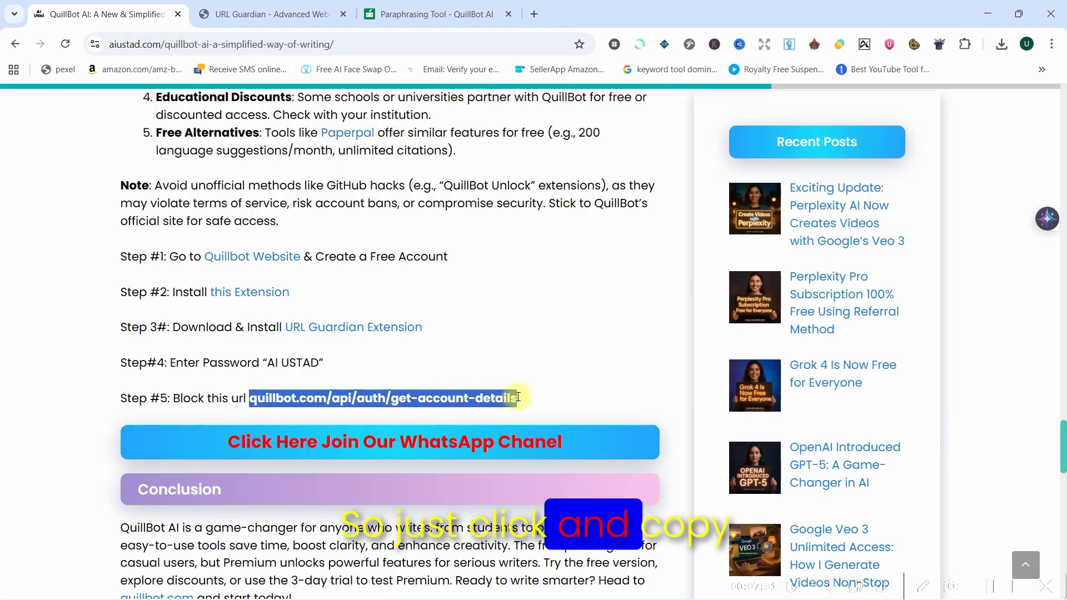
{"action": "key", "text": "ctrl+c"}
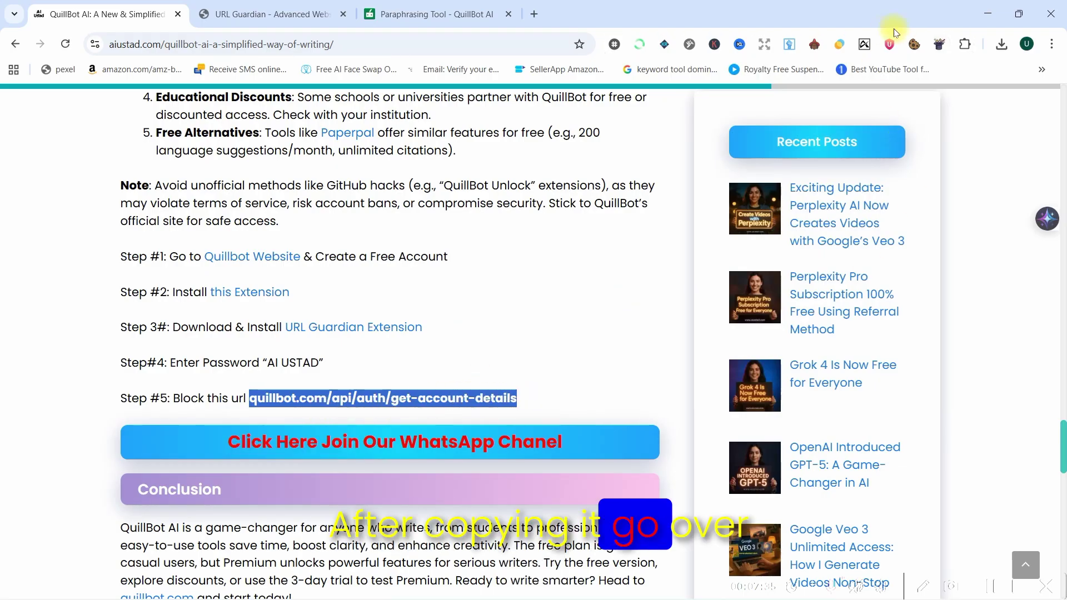
{"action": "left_click", "coordinate": [939, 44]}
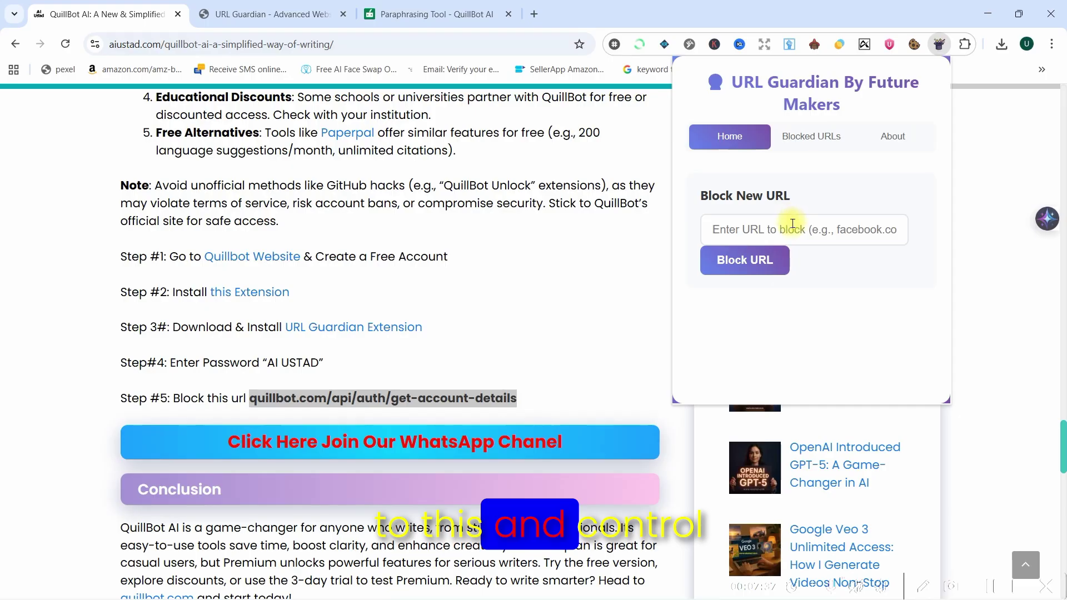
{"action": "left_click", "coordinate": [793, 228]}
{"action": "key", "text": "ctrl+v"}
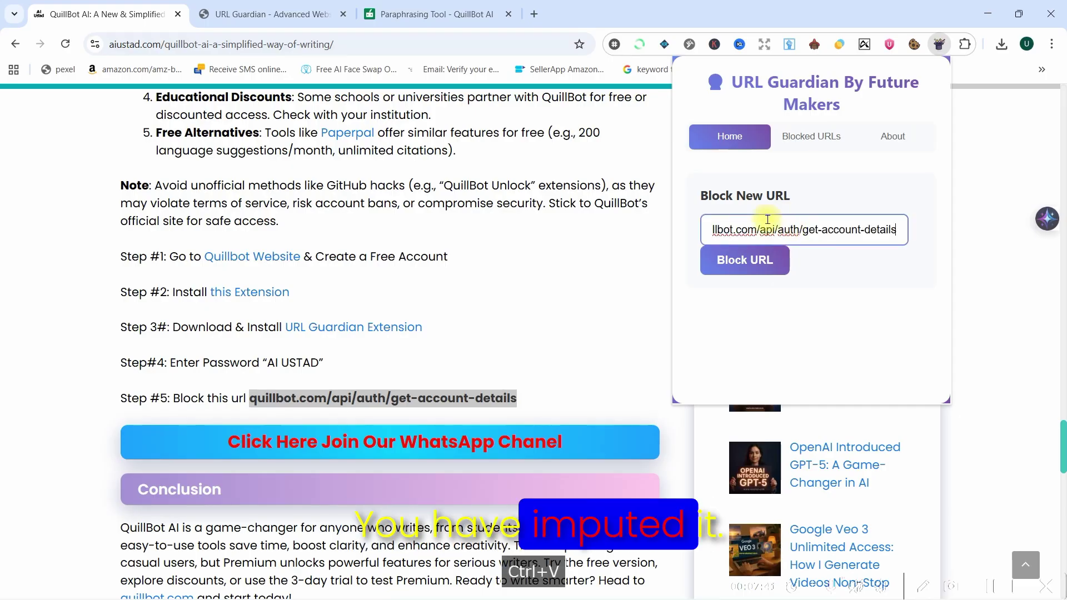
{"action": "left_click", "coordinate": [744, 259]}
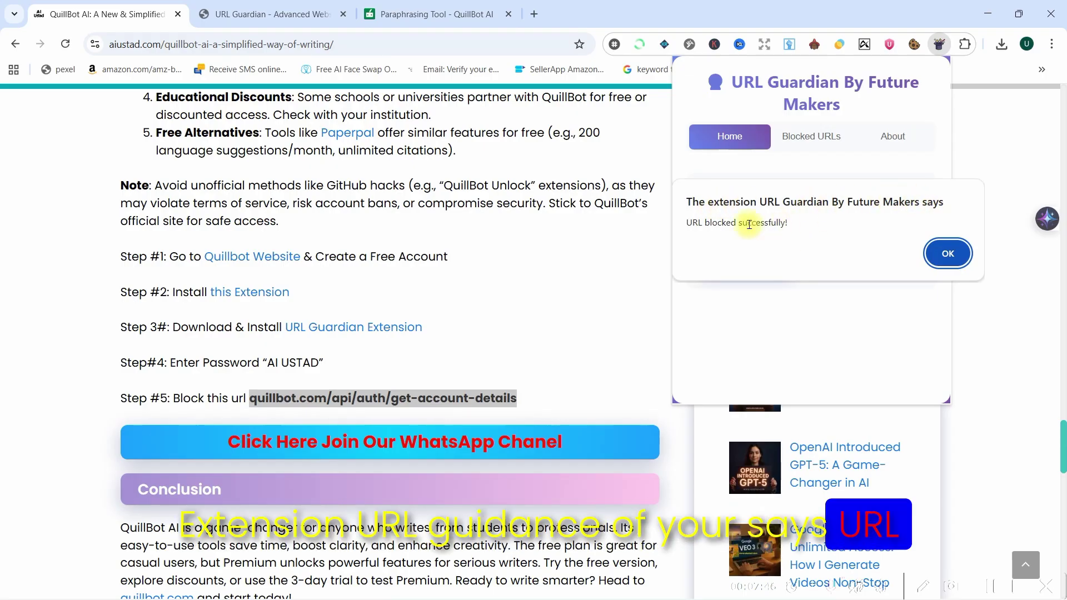
{"action": "left_click", "coordinate": [948, 253]}
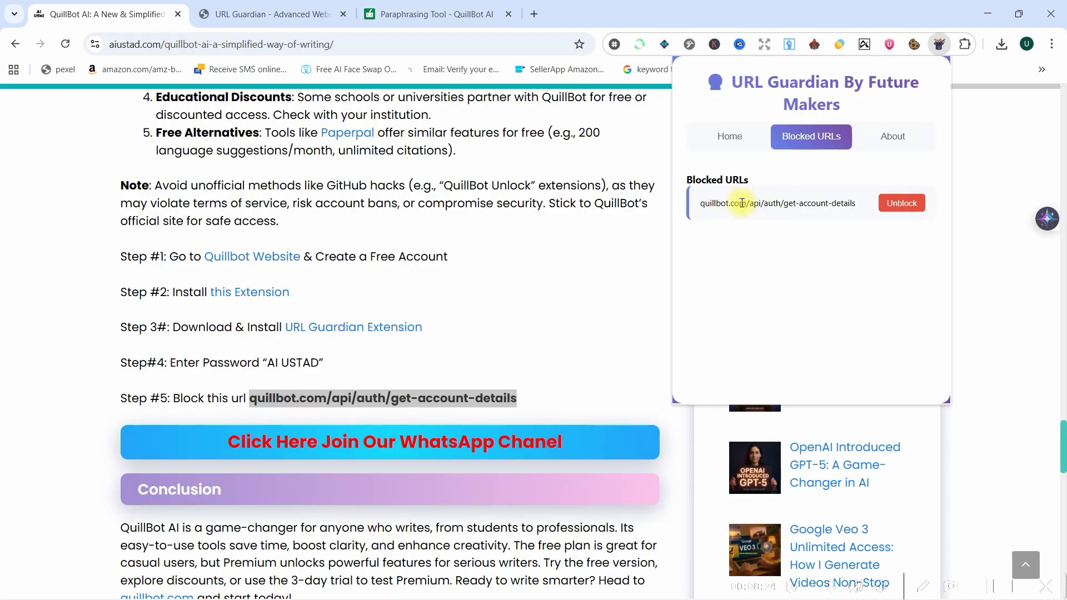
{"action": "left_click", "coordinate": [730, 136]}
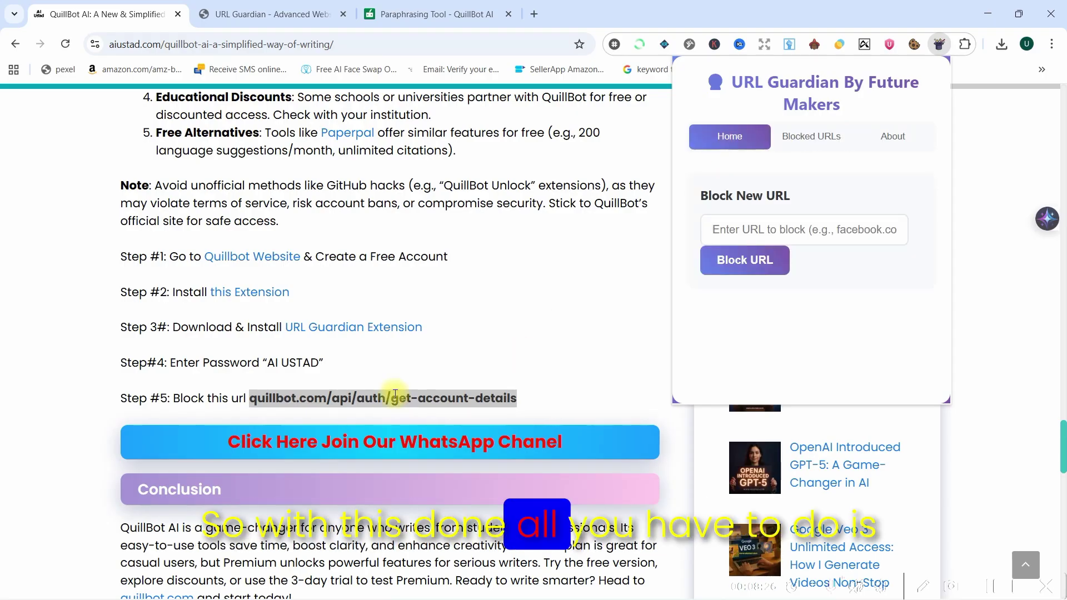
Close the URL Guardian and article tabs, keeping only the Paraphrasing Tool, and reload it
{"action": "left_click", "coordinate": [422, 15]}
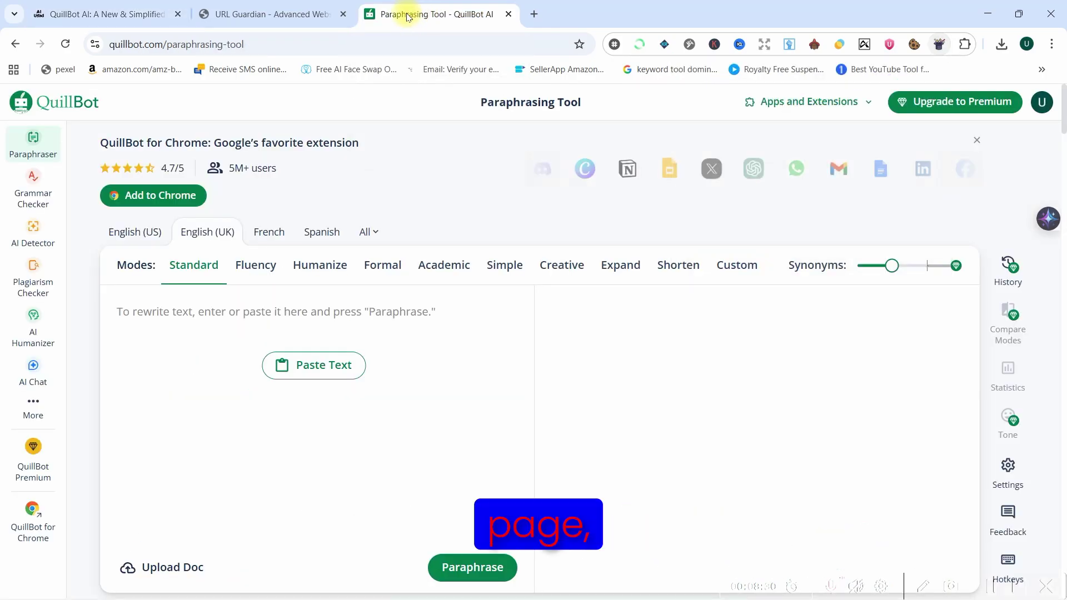
{"action": "left_click", "coordinate": [345, 14]}
{"action": "left_click", "coordinate": [177, 15]}
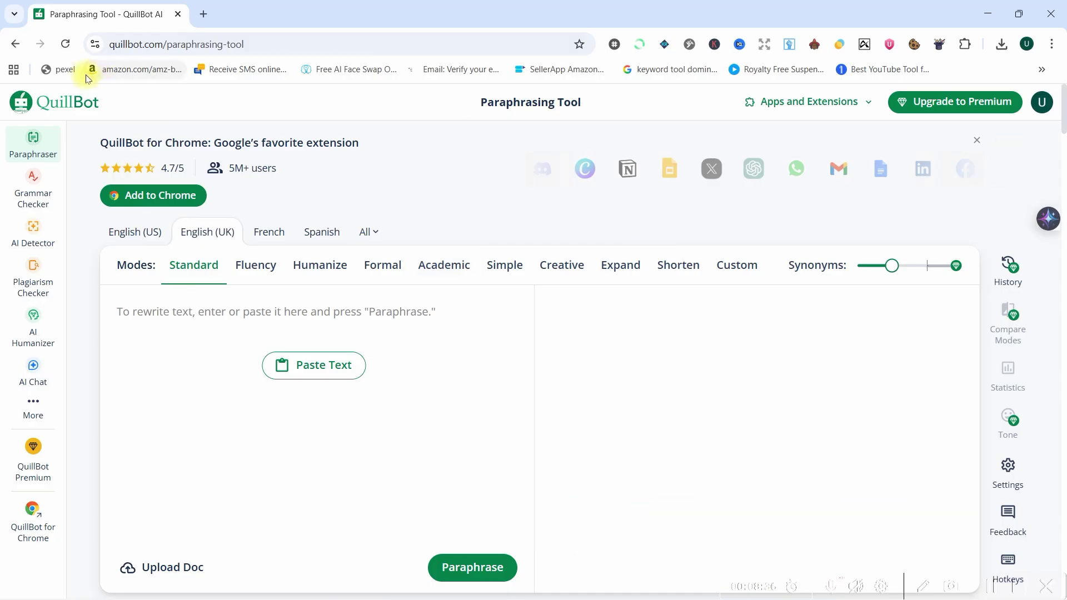
{"action": "left_click", "coordinate": [65, 45]}
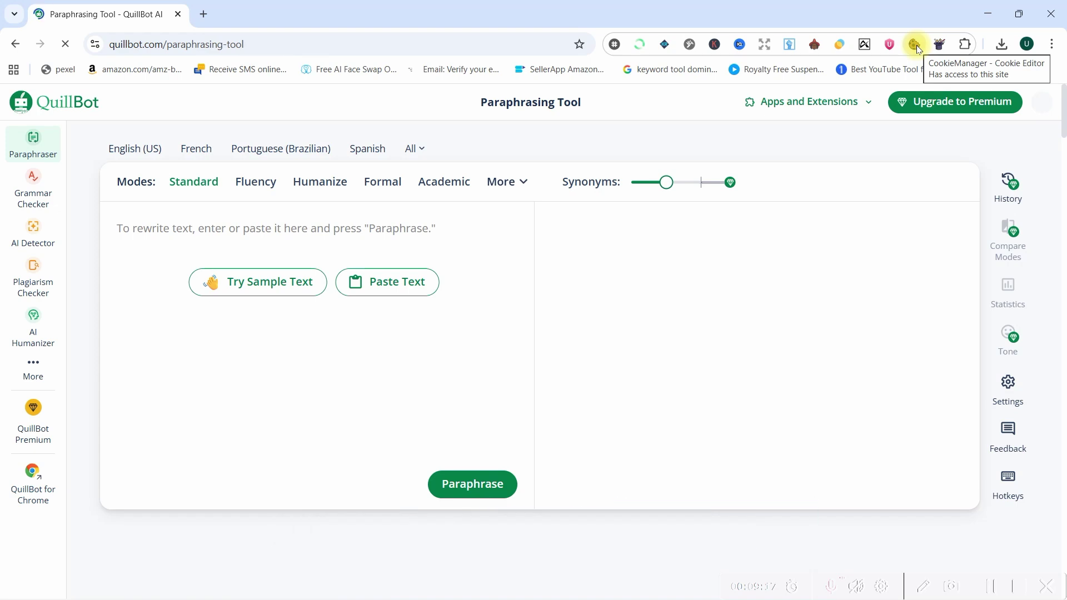
Set the quillbot.com premium cookie to true in CookieManager, save, and close the popup
{"action": "left_click", "coordinate": [916, 45]}
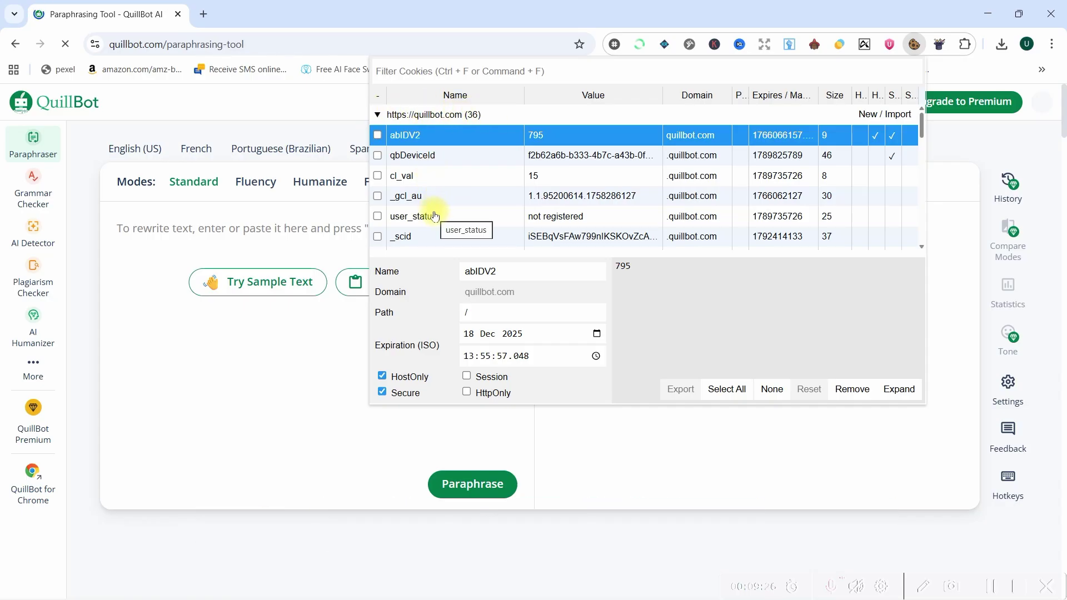
{"action": "scroll", "coordinate": [434, 218], "scroll_direction": "down", "scroll_amount": 2}
{"action": "scroll", "coordinate": [435, 217], "scroll_direction": "down", "scroll_amount": 3}
{"action": "scroll", "coordinate": [434, 218], "scroll_direction": "down", "scroll_amount": 3}
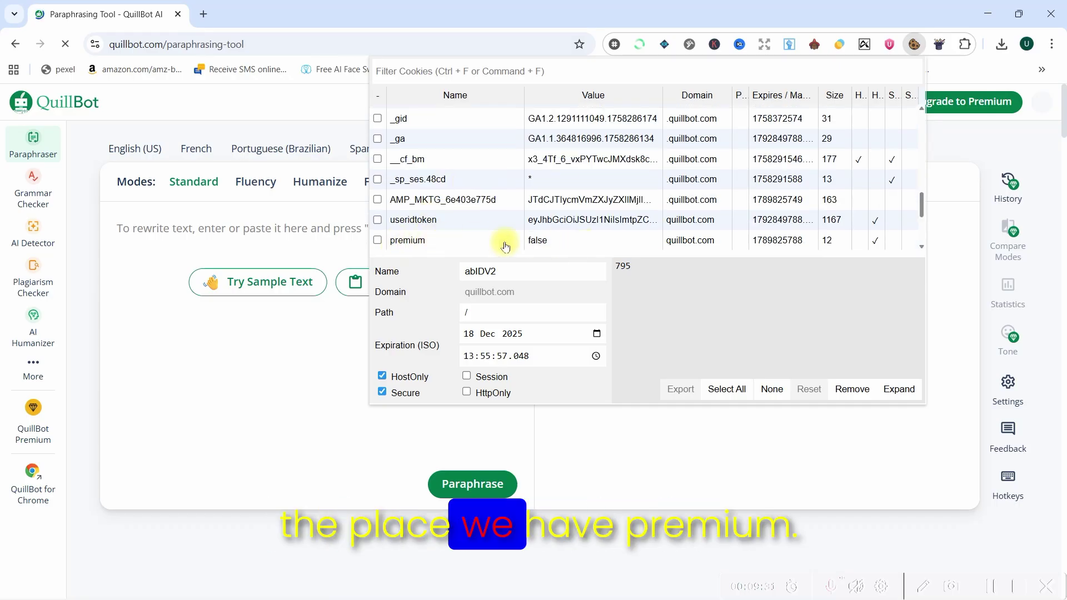
{"action": "left_click", "coordinate": [379, 242]}
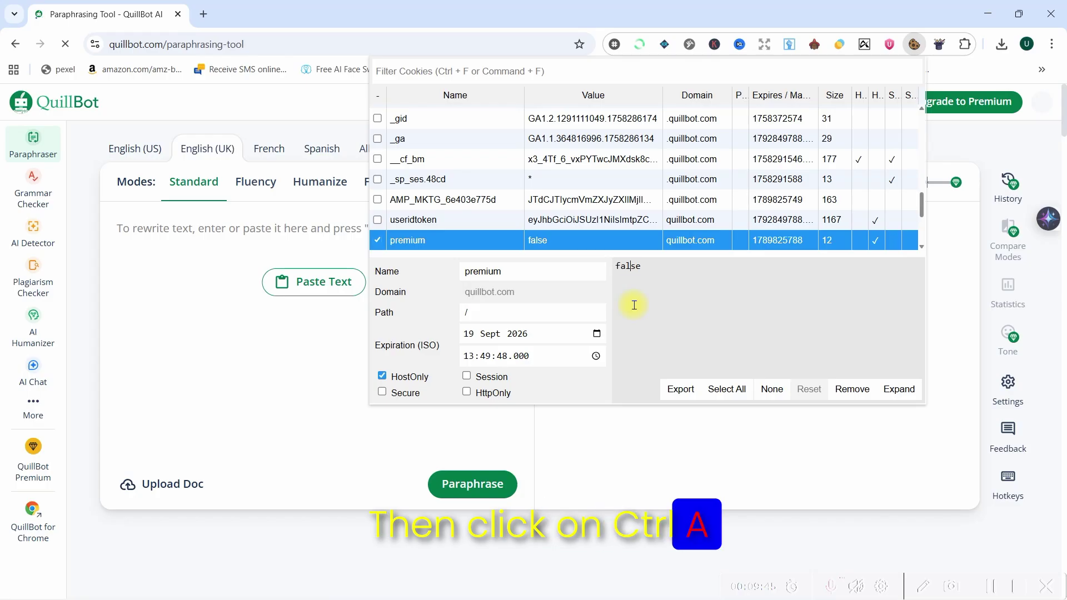
{"action": "key", "text": "ctrl+a"}
{"action": "type", "text": "tr"}
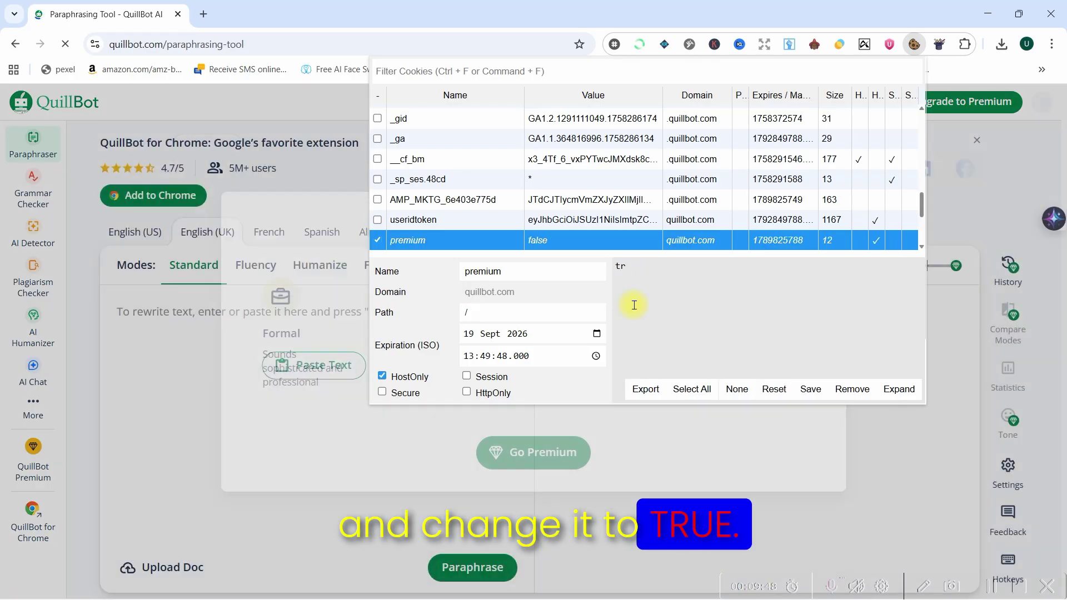
{"action": "type", "text": "ue"}
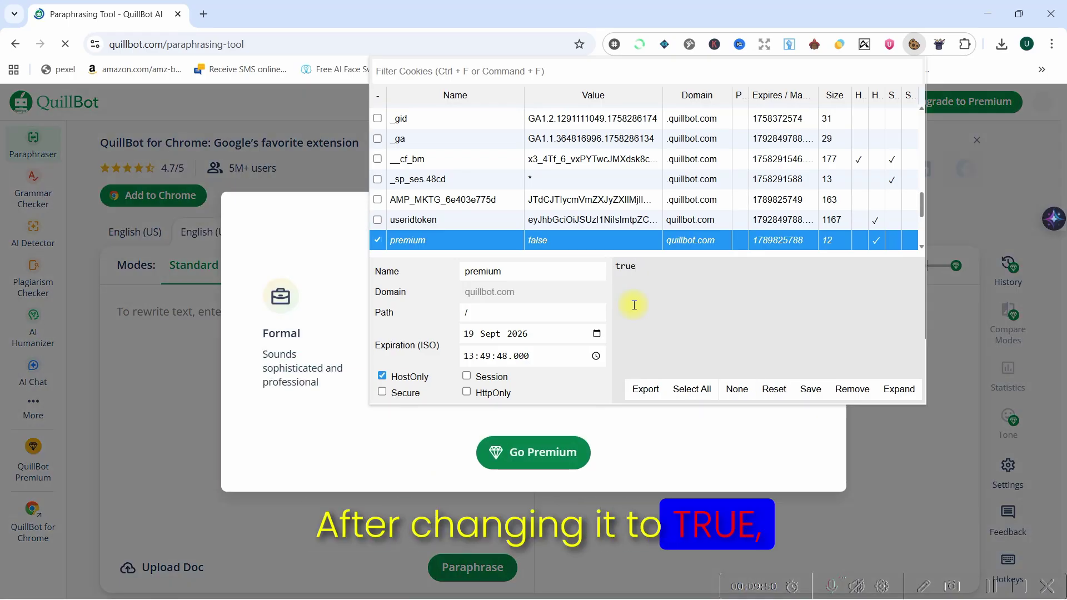
{"action": "left_click", "coordinate": [810, 390]}
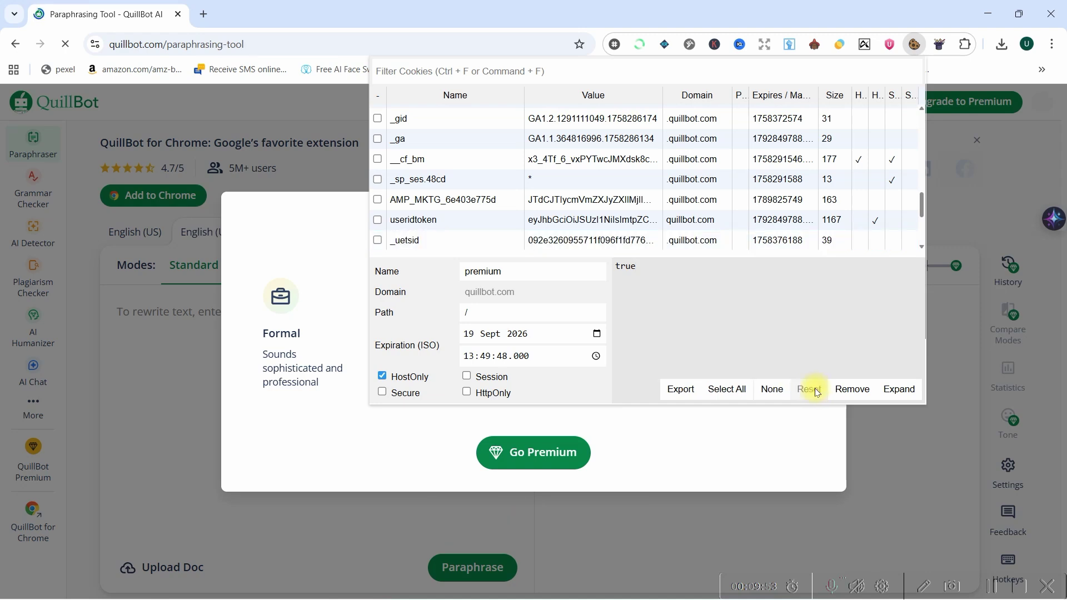
{"action": "left_click", "coordinate": [203, 323]}
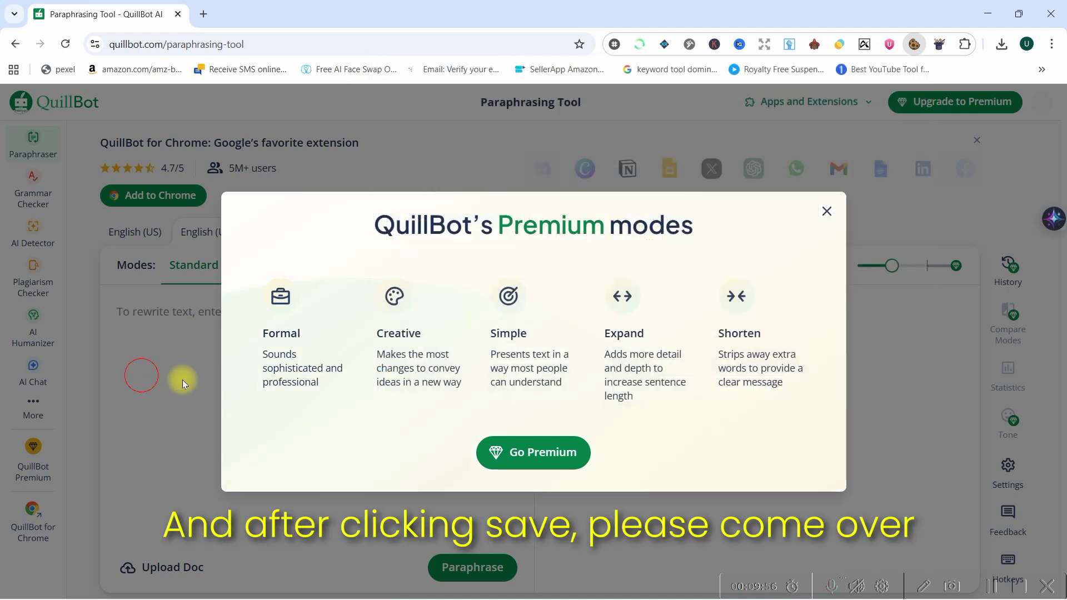
Reload QuillBot to show the Premium badge, then visit AI Detector and Plagiarism Checker
{"action": "left_click", "coordinate": [66, 45]}
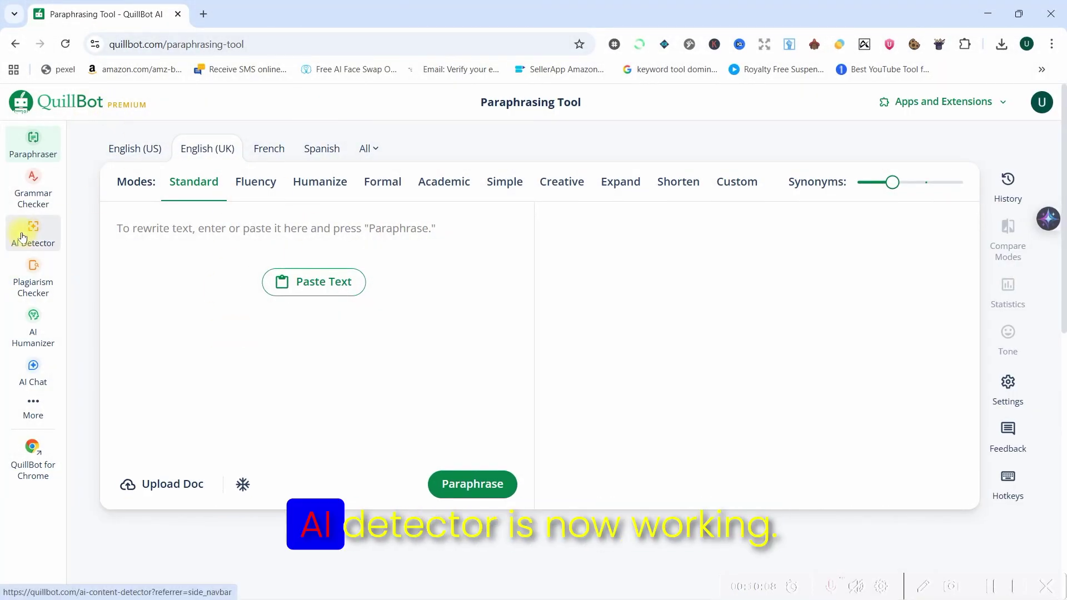
{"action": "left_click", "coordinate": [33, 235]}
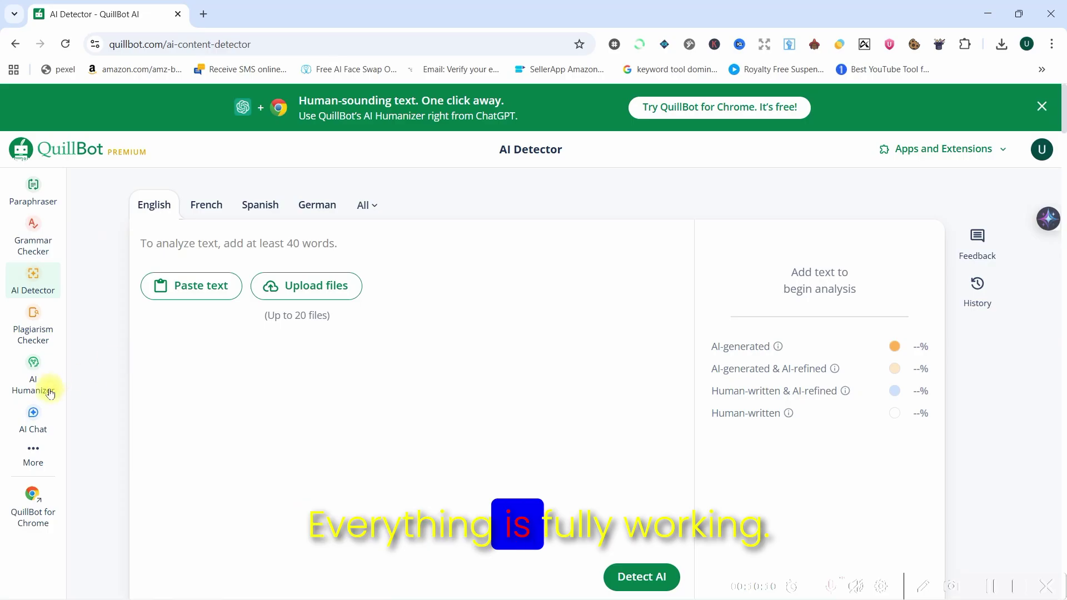
{"action": "left_click", "coordinate": [33, 329]}
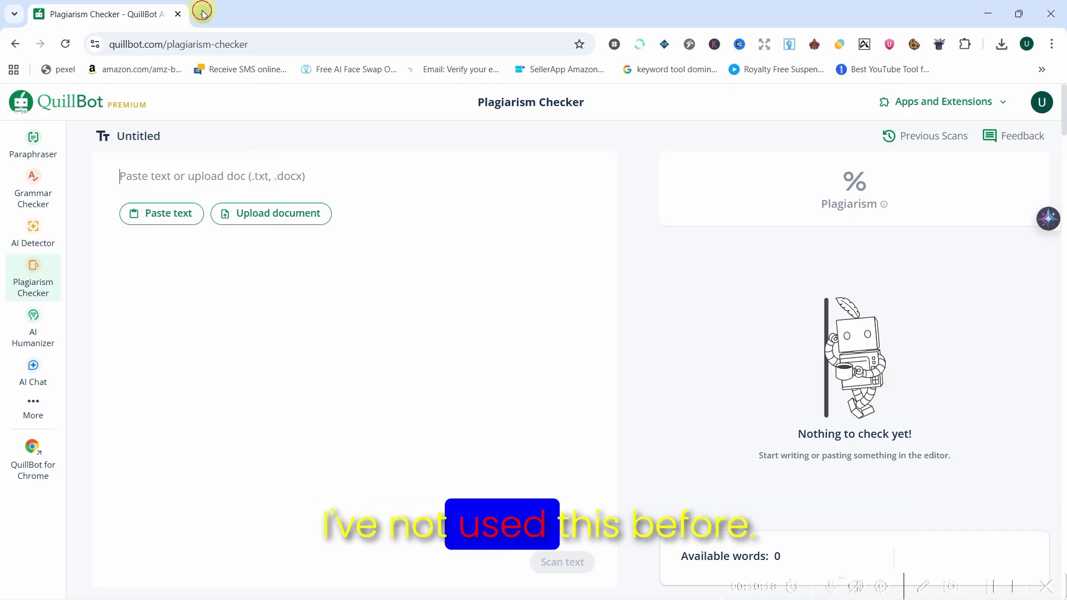
Search Google for 'what is ai' and paste the AI Overview's first paragraph into the Plagiarism Checker
{"action": "left_click", "coordinate": [203, 12]}
{"action": "left_click", "coordinate": [215, 44]}
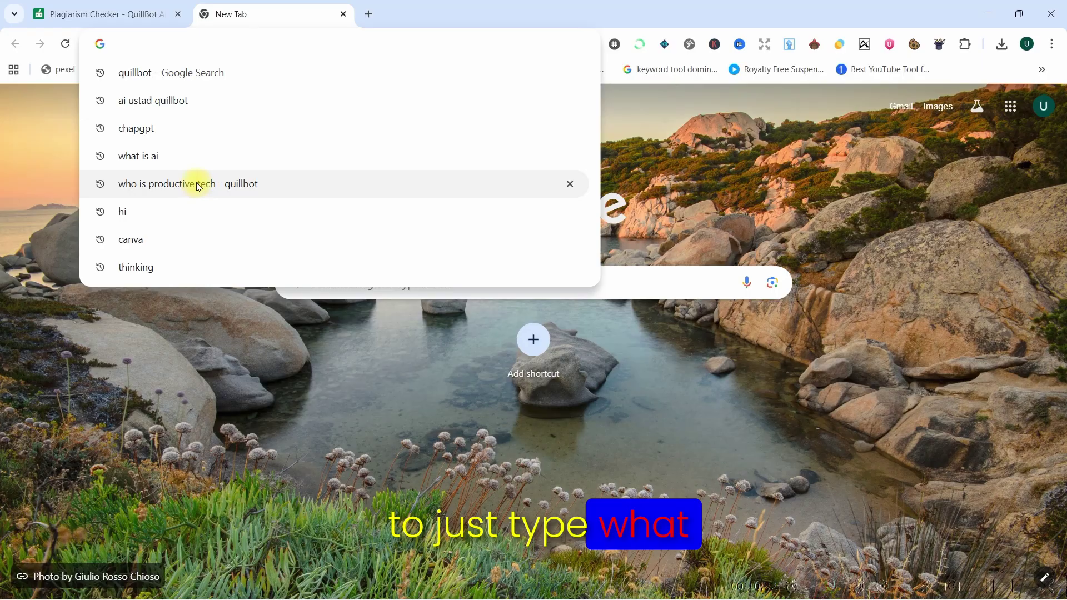
{"action": "left_click", "coordinate": [138, 157]}
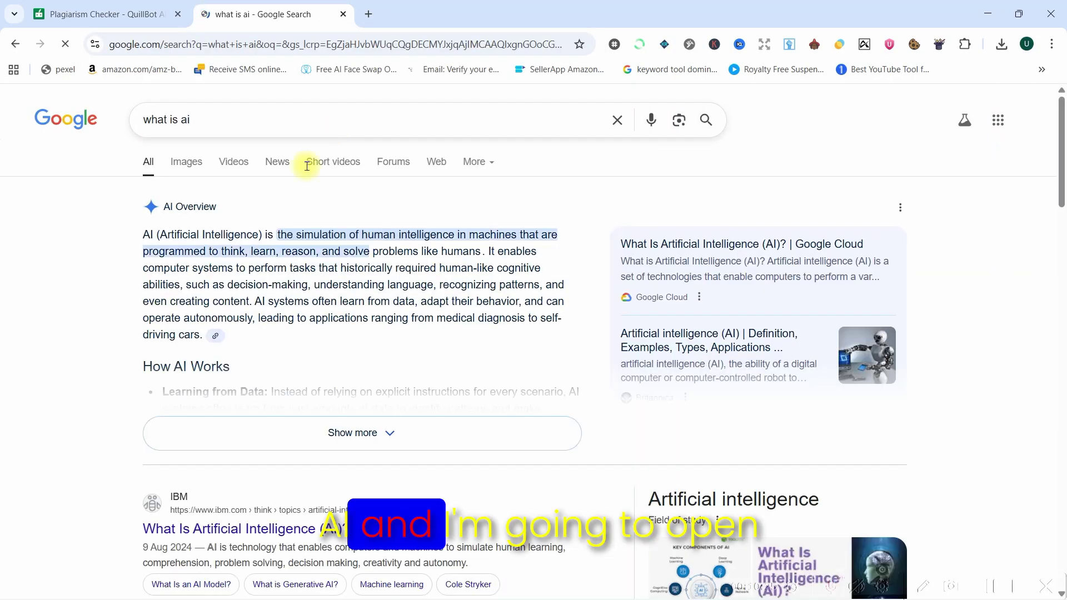
{"action": "left_click", "coordinate": [353, 433]}
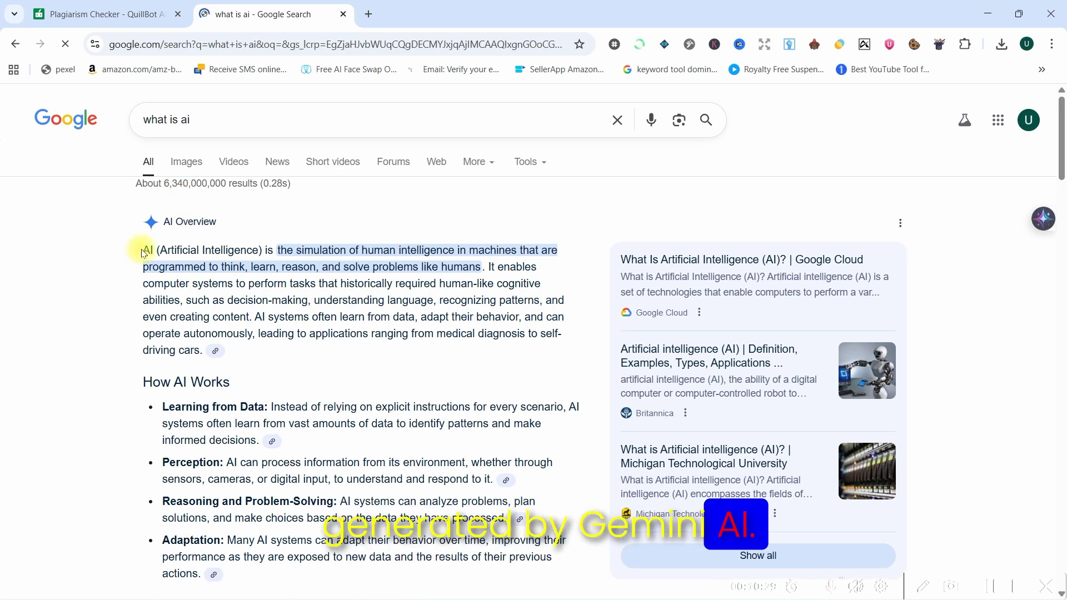
{"action": "left_click_drag", "start_coordinate": [143, 250], "coordinate": [201, 354]}
{"action": "key", "text": "ctrl+c"}
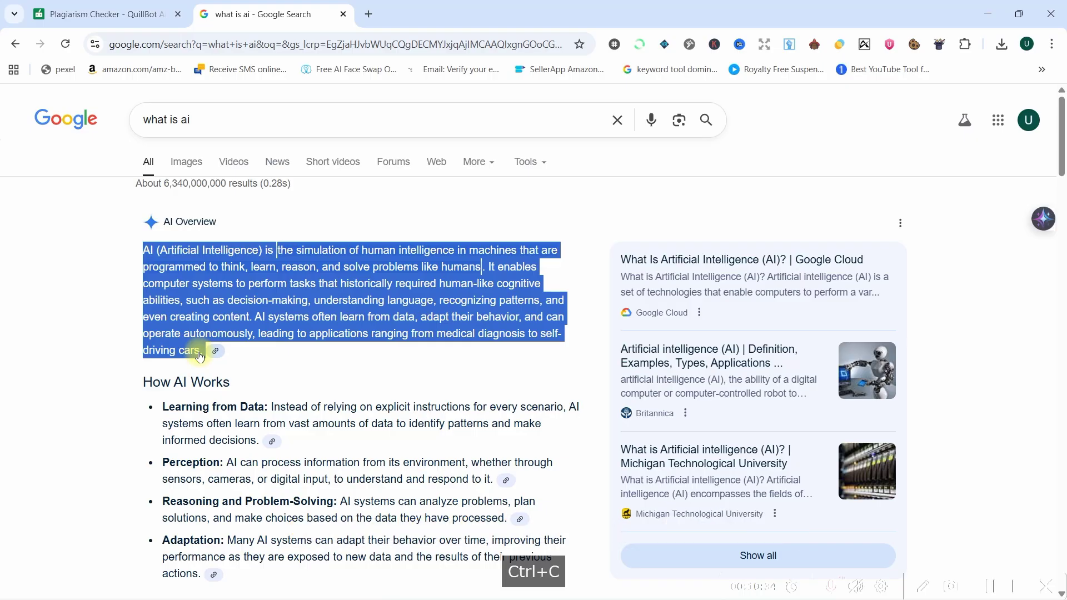
{"action": "left_click", "coordinate": [104, 14]}
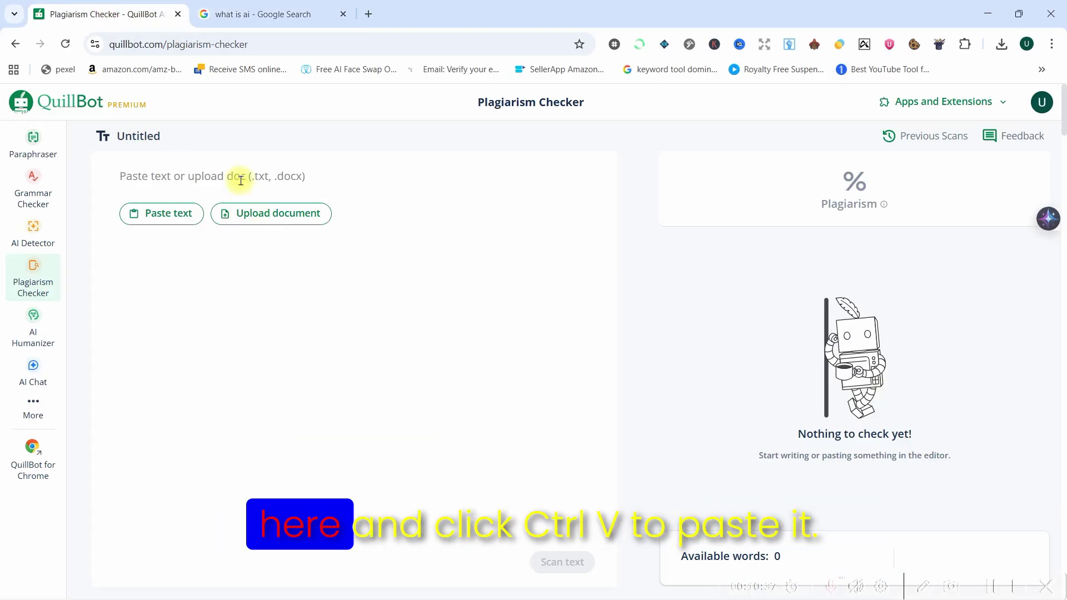
{"action": "key", "text": "ctrl+v"}
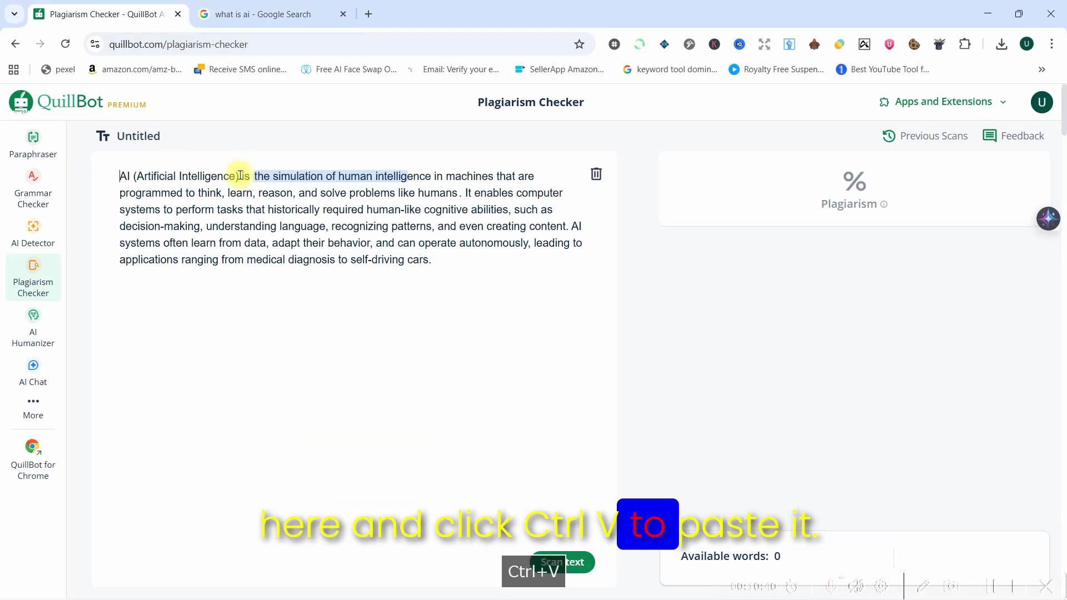
Run a plagiarism scan on the pasted AI Overview paragraph
{"action": "left_click", "coordinate": [567, 562]}
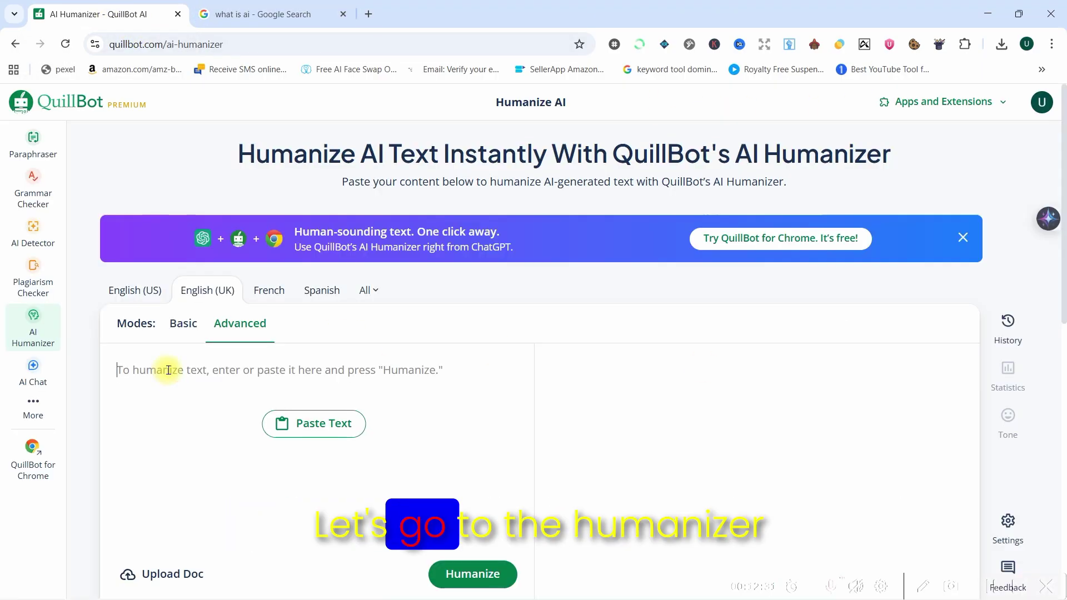
Paste the AI paragraph into the AI Humanizer and run Humanize with Ctrl+Enter
{"action": "key", "text": "ctrl+v"}
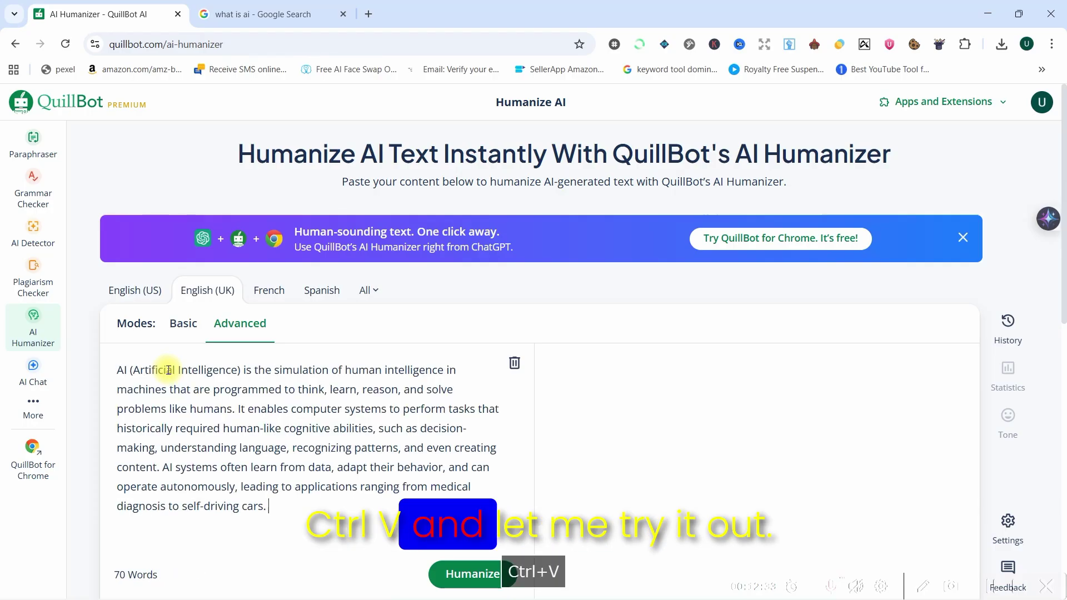
{"action": "key", "text": "ctrl+Return"}
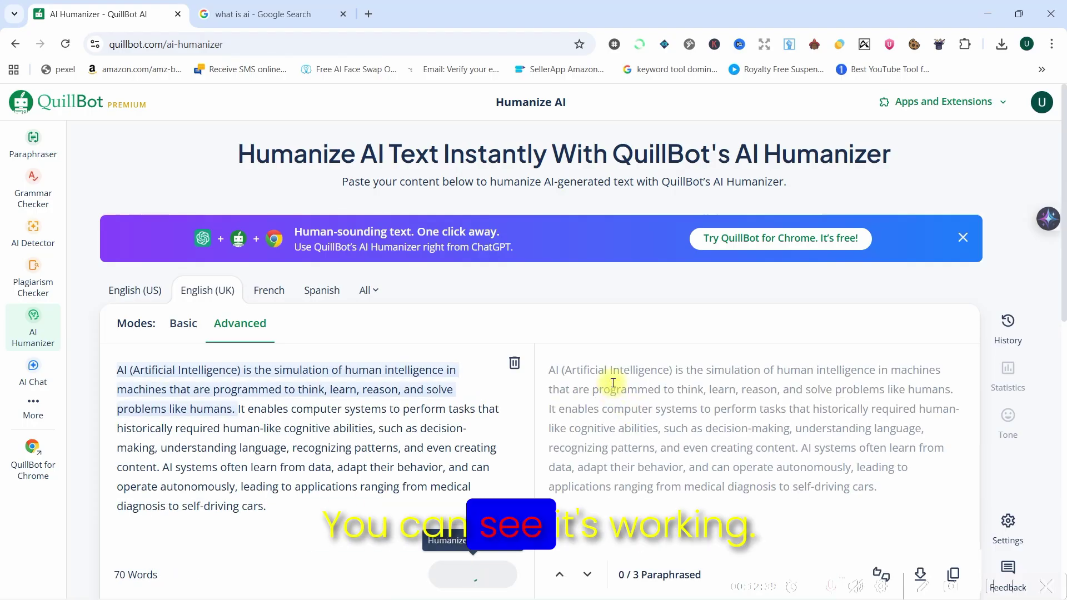